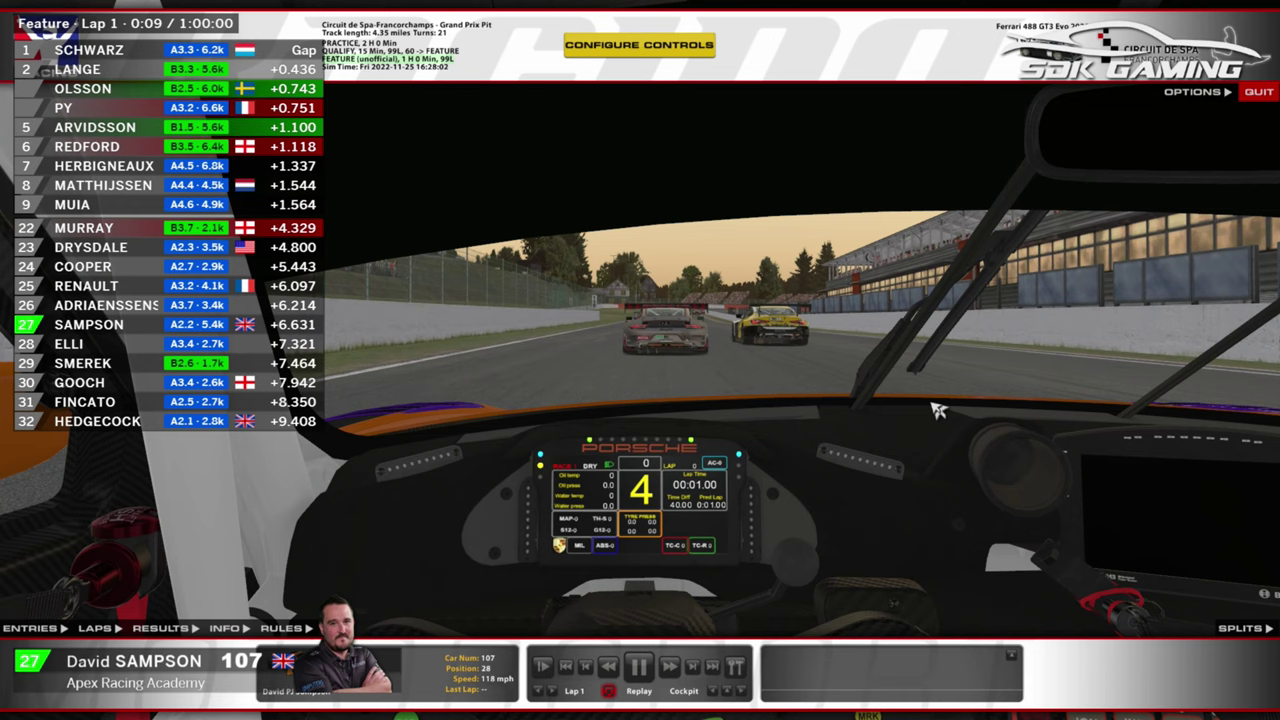
- Open the SDK Gaming Live HUD settings, set the instance to Hud with the room left empty, and close them
key(super)
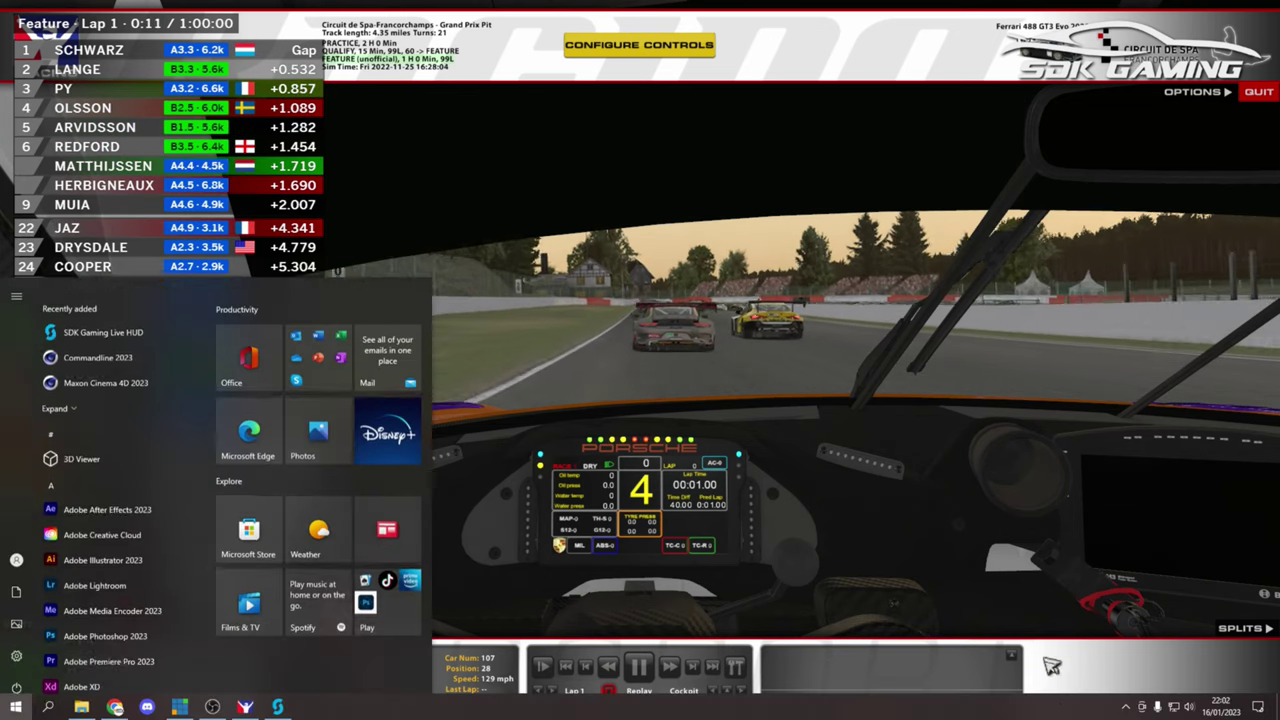
click(1126, 708)
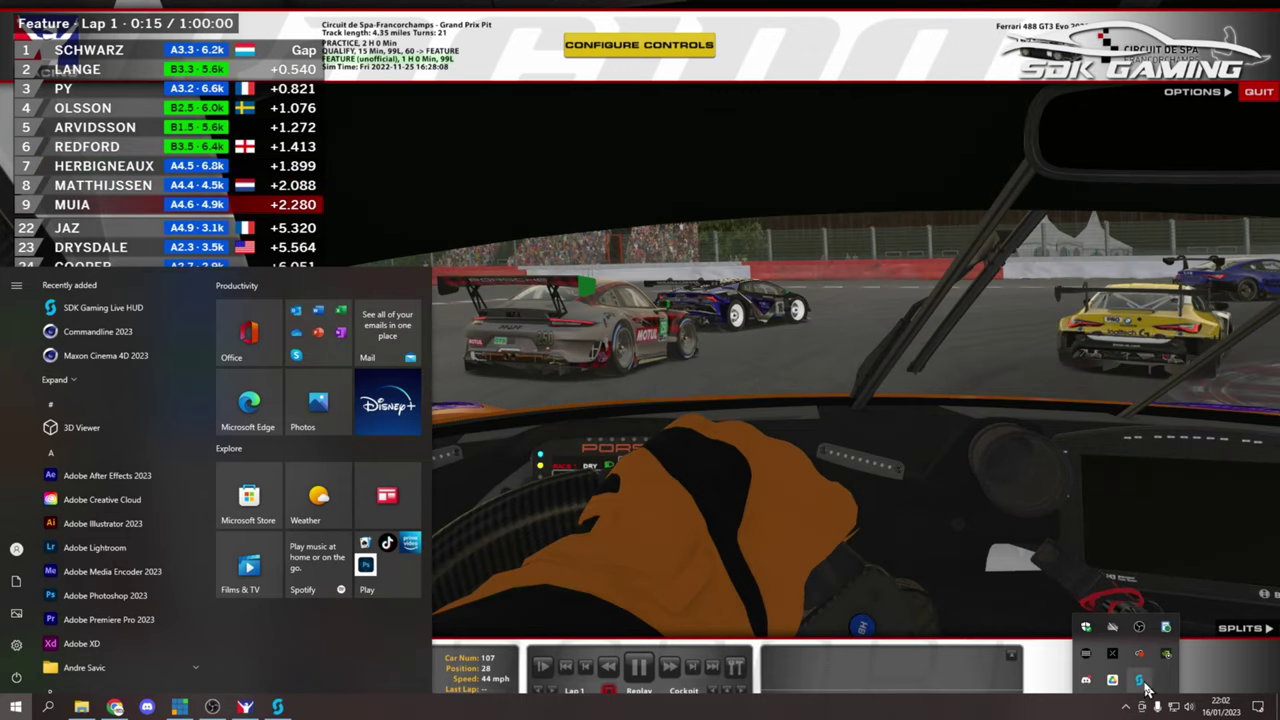
click(1137, 682)
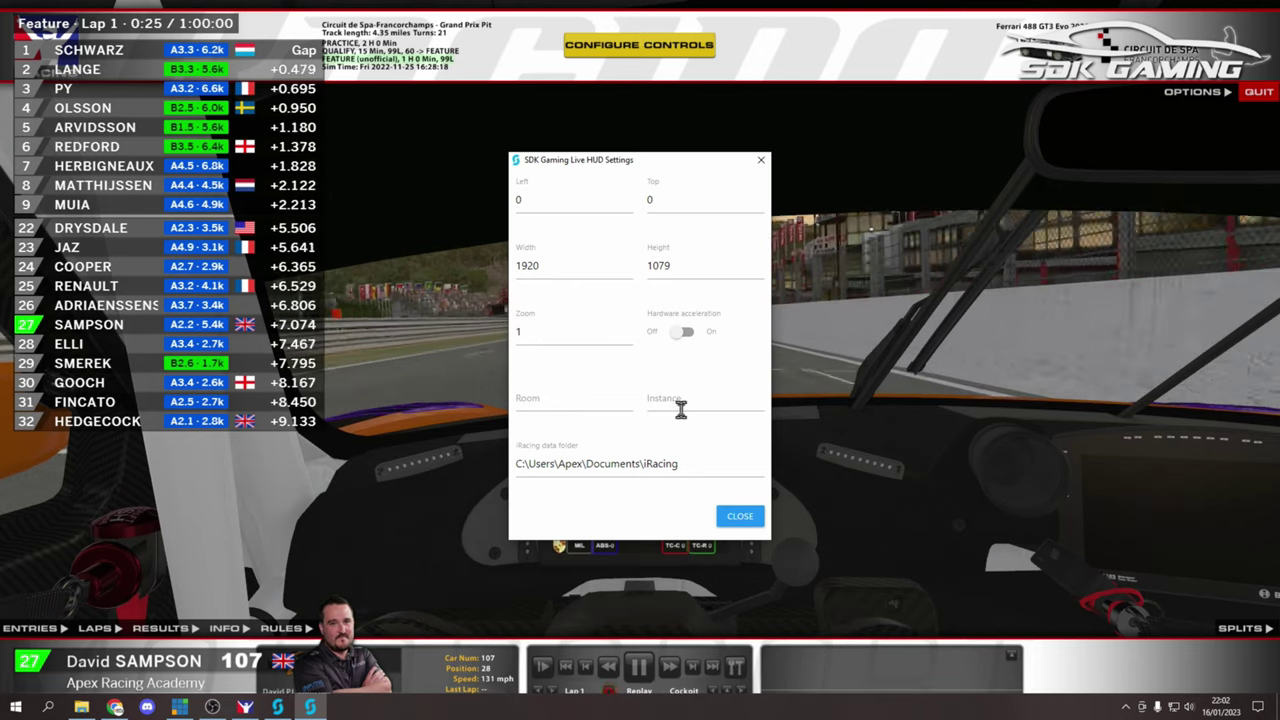
click(686, 400)
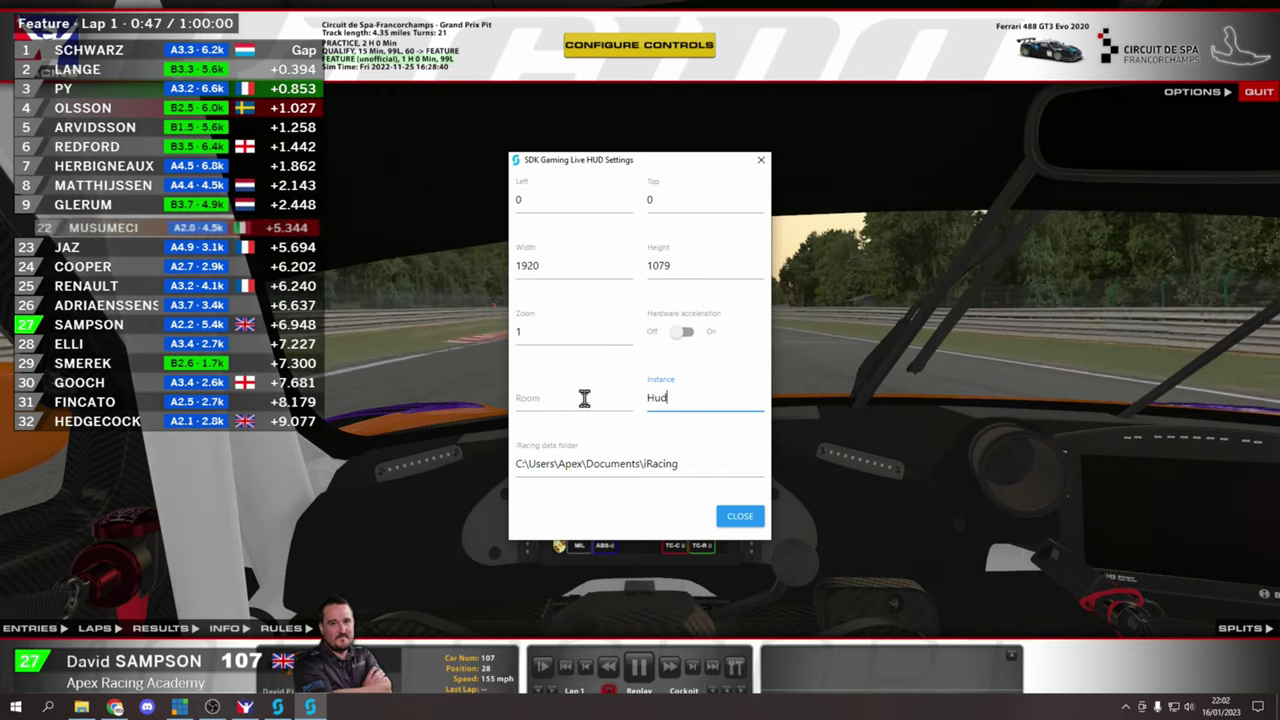
click(584, 398)
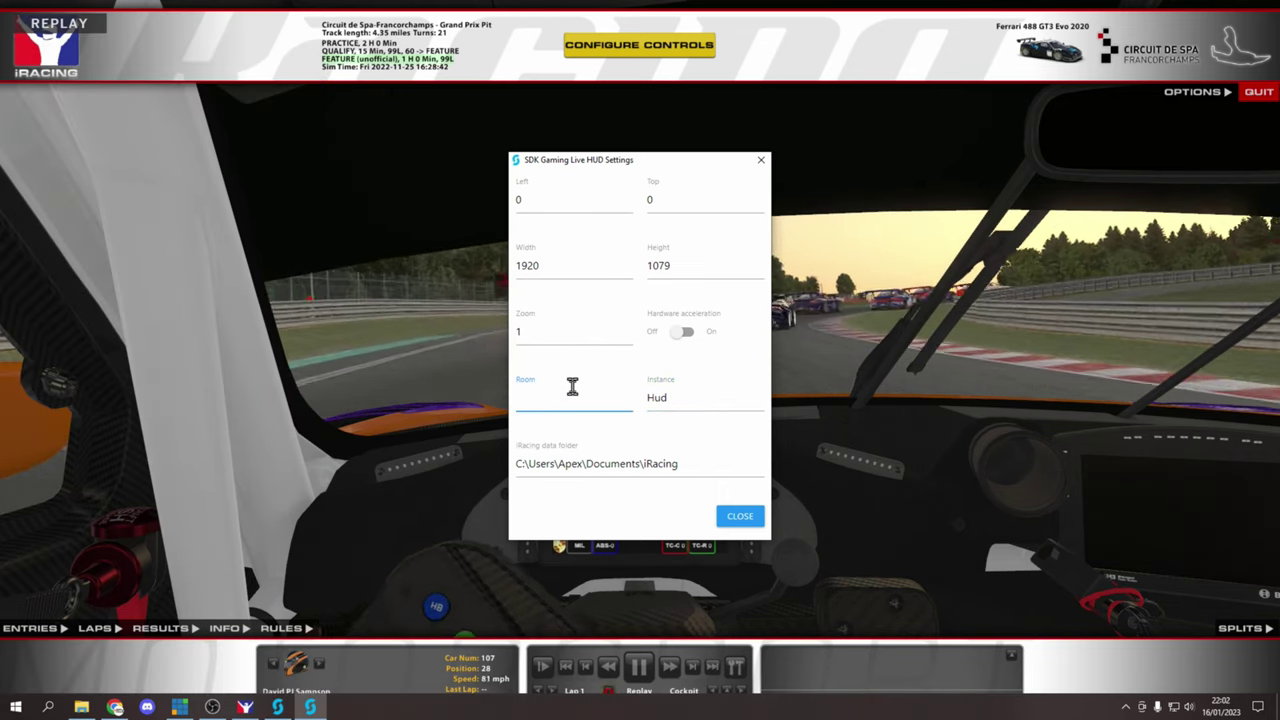
click(738, 518)
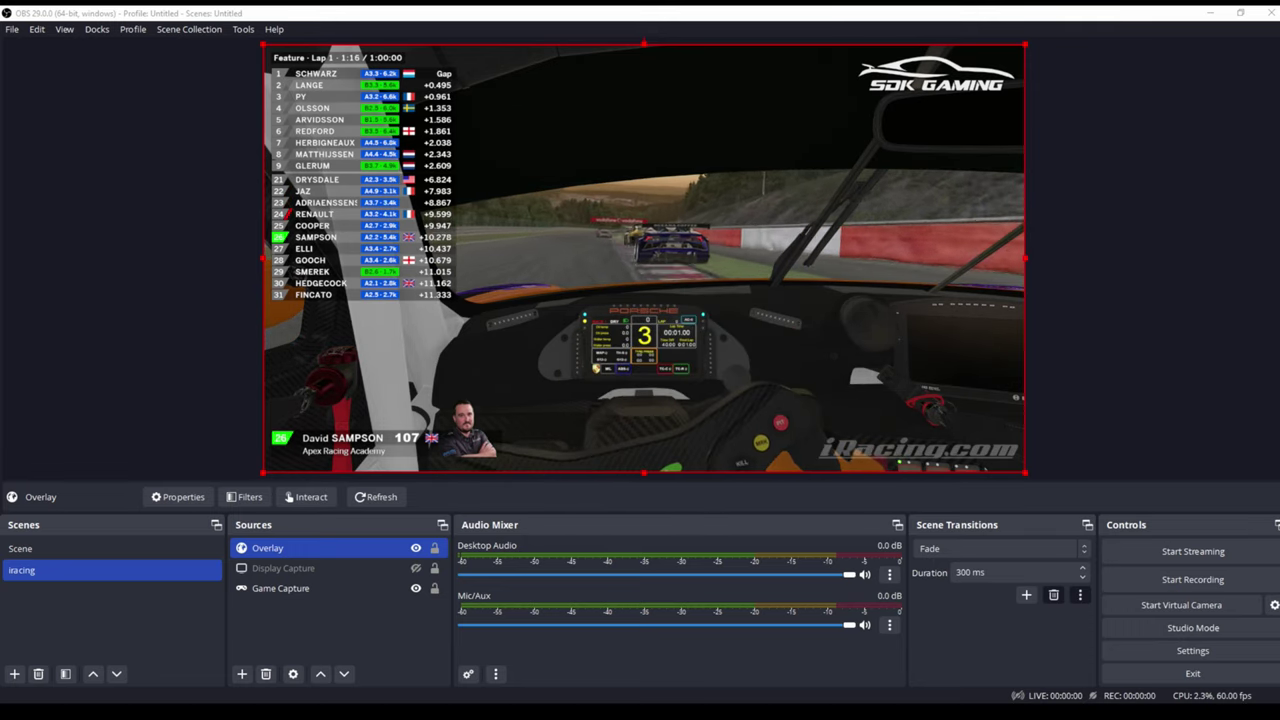
- In OBS, open the Overlay source's properties and append &instance=Hud to its URL
click(267, 553)
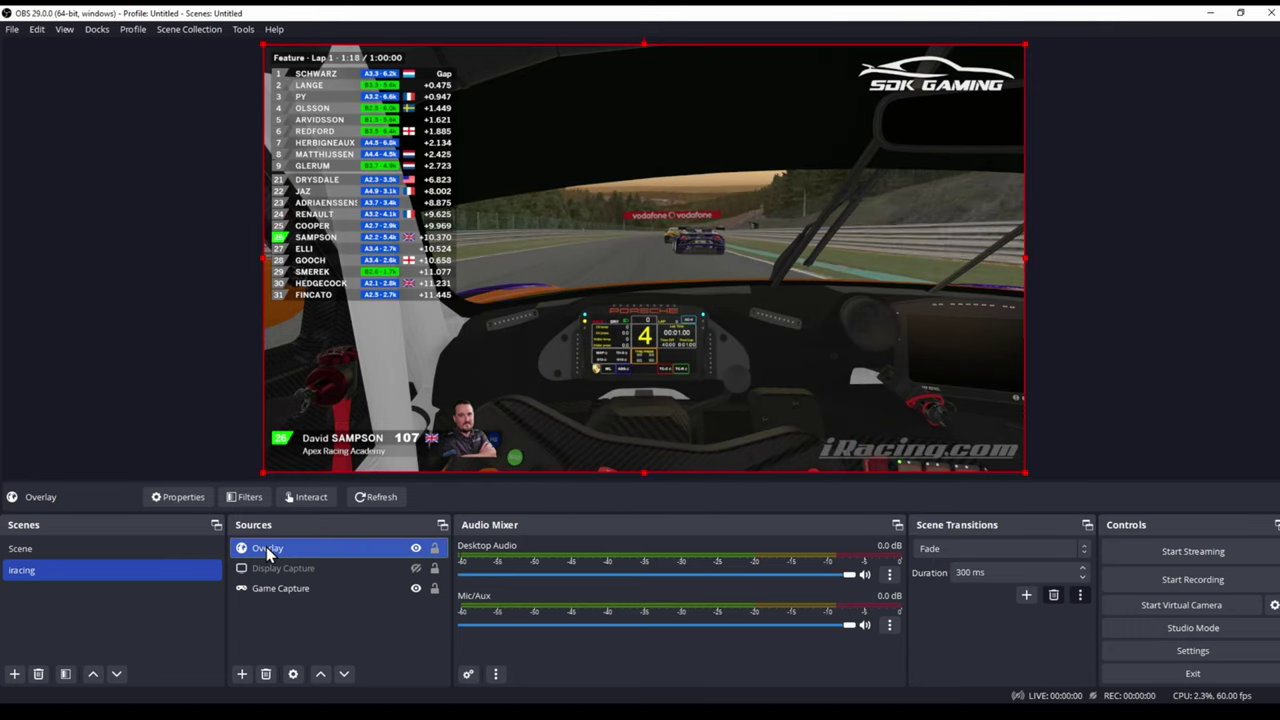
double_click(267, 551)
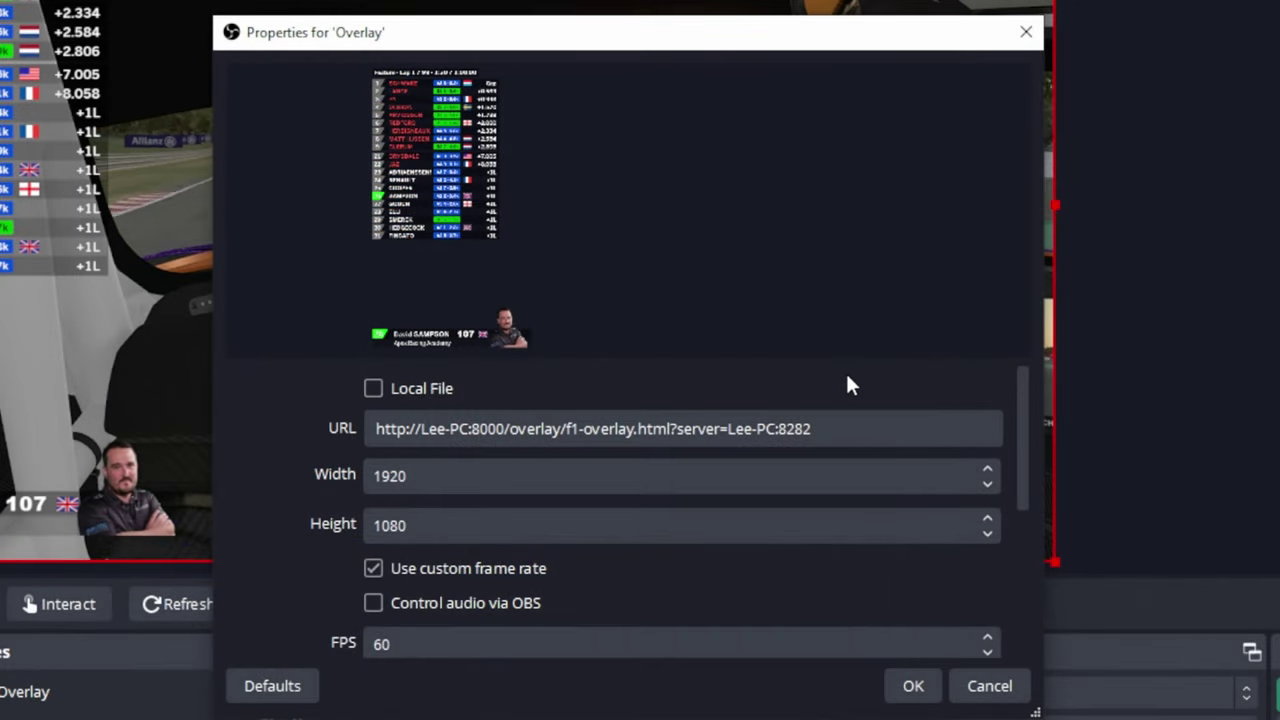
click(849, 429)
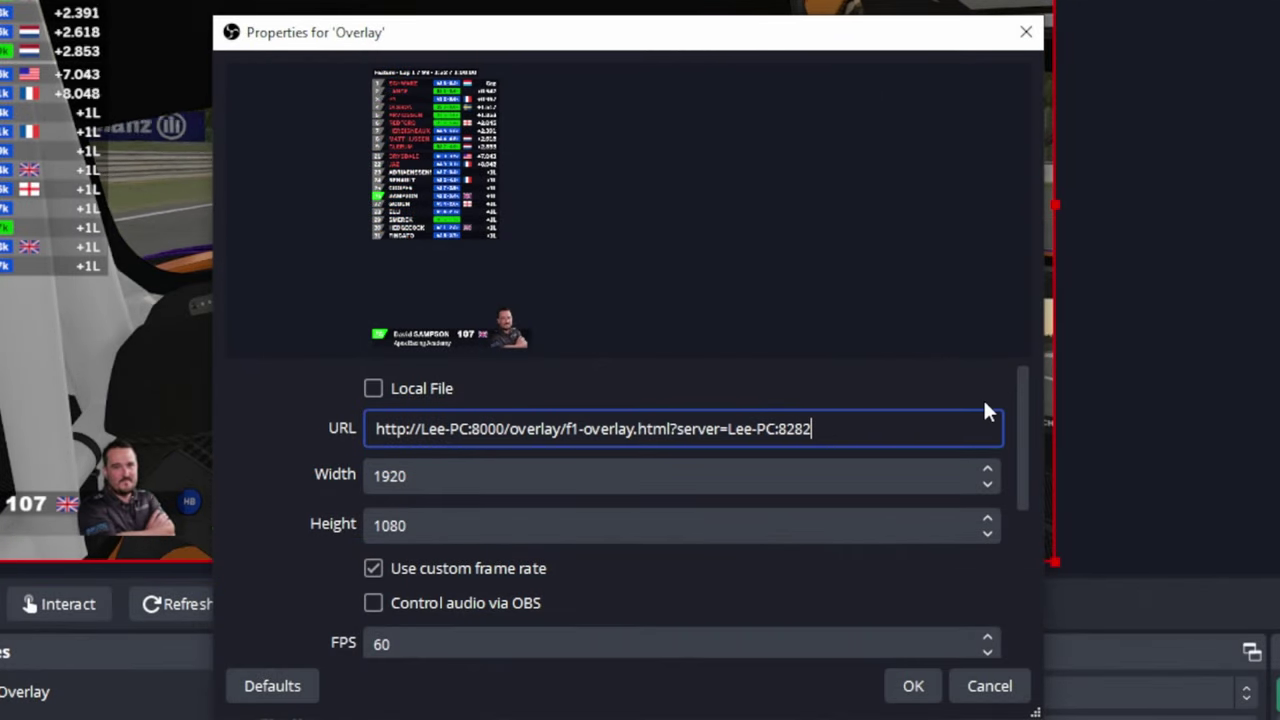
text(&)
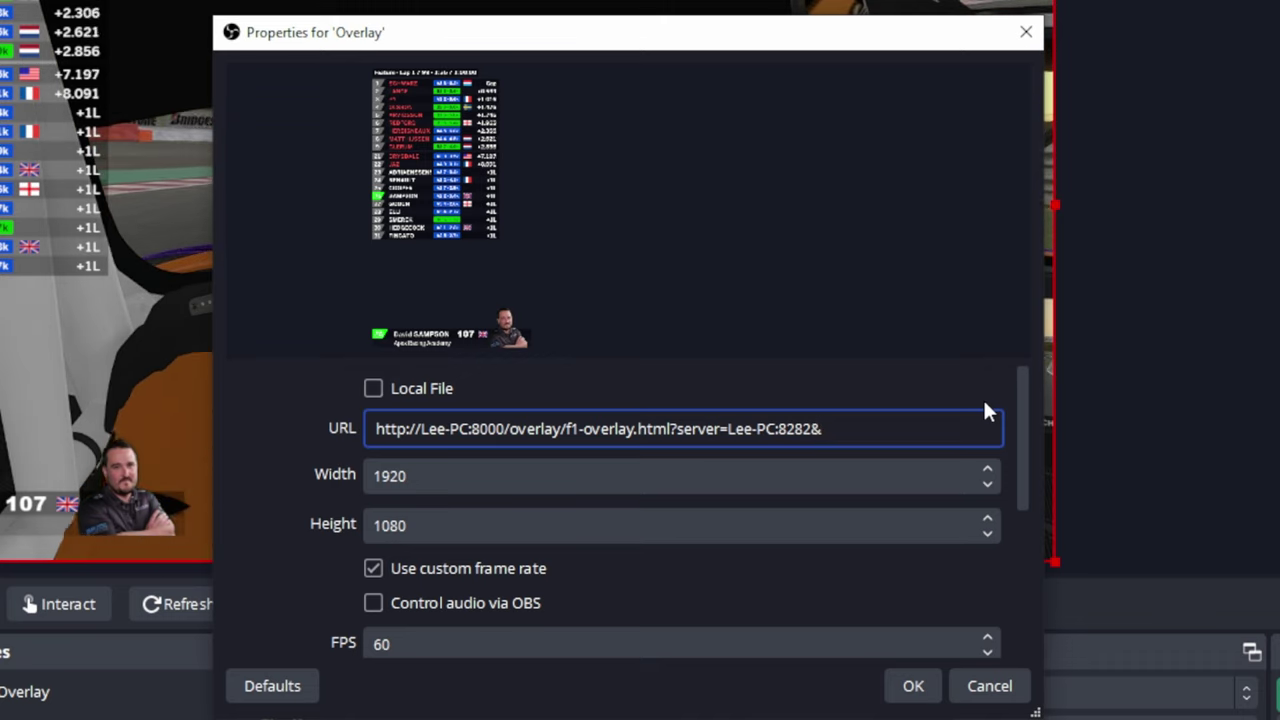
text(instance)
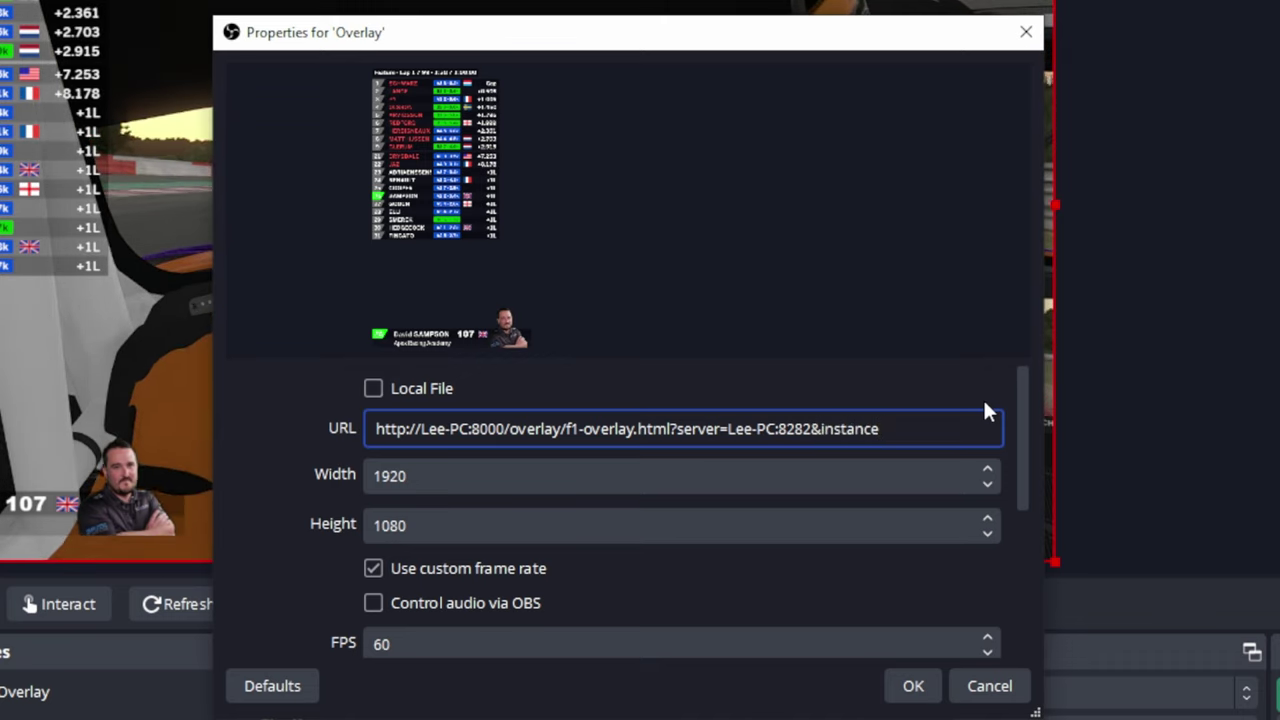
text(=)
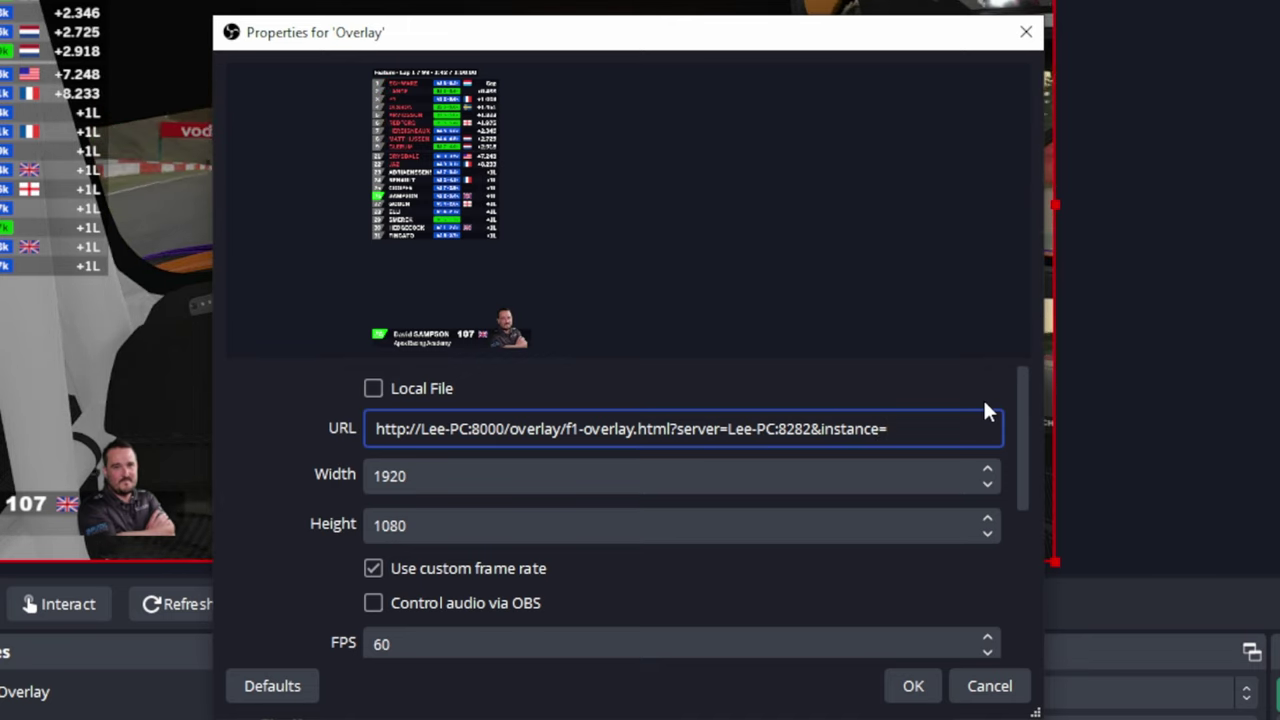
text(H)
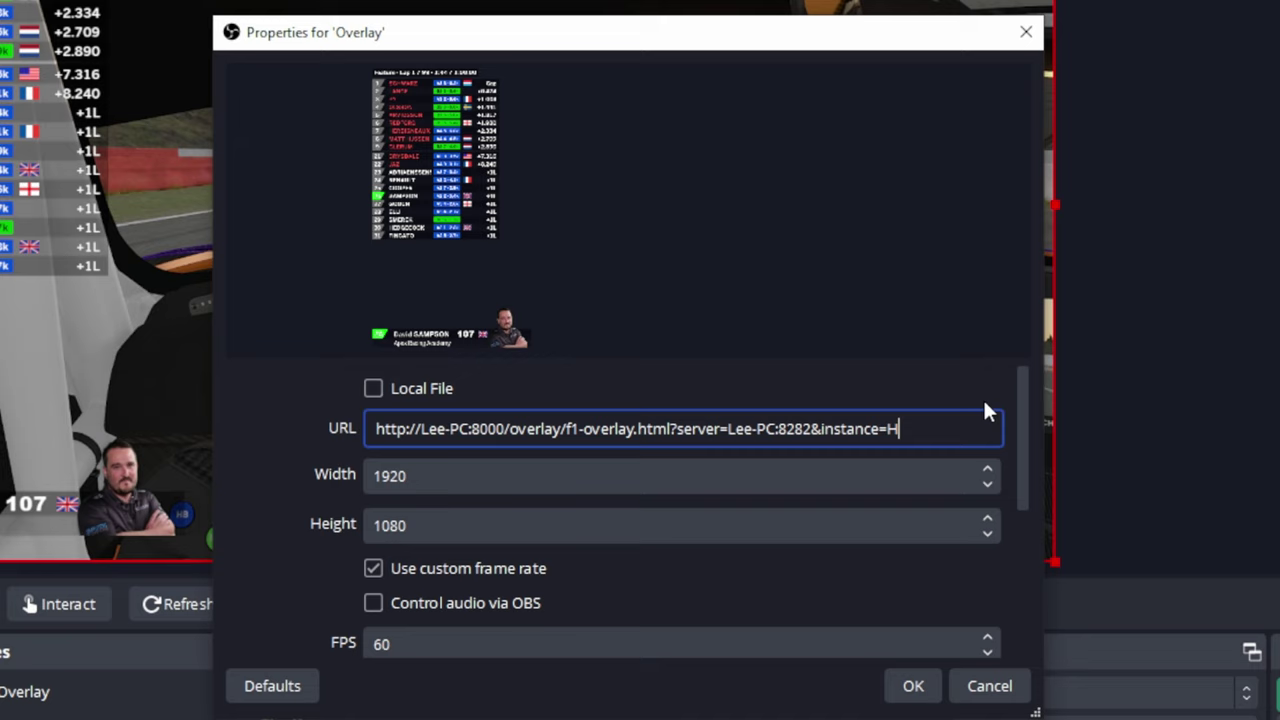
text(ud)
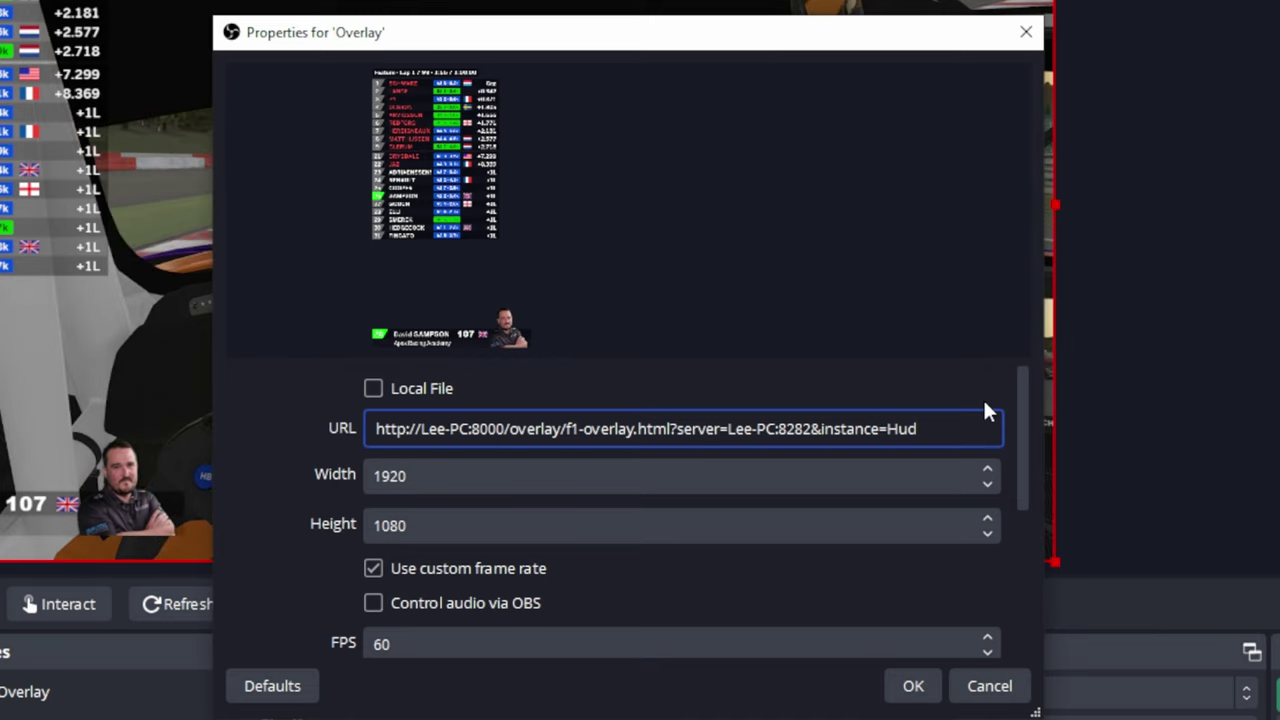
- Remove the added &instance=Hud parameter from the Overlay source's URL
key(BackSpace)
key(BackSpace)
key(BackSpace)
key(BackSpace)
key(BackSpace)
key(BackSpace)
key(BackSpace)
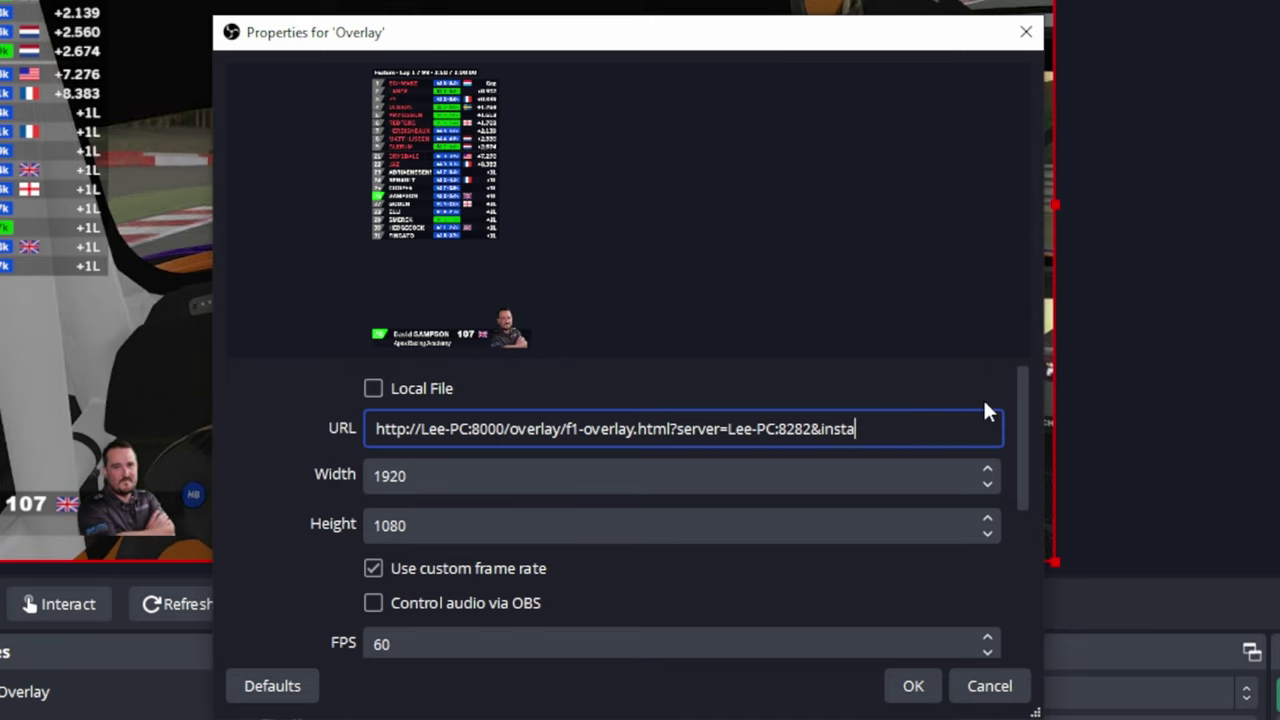
key(BackSpace)
key(BackSpace)
key(BackSpace)
key(BackSpace)
key(BackSpace)
key(BackSpace)
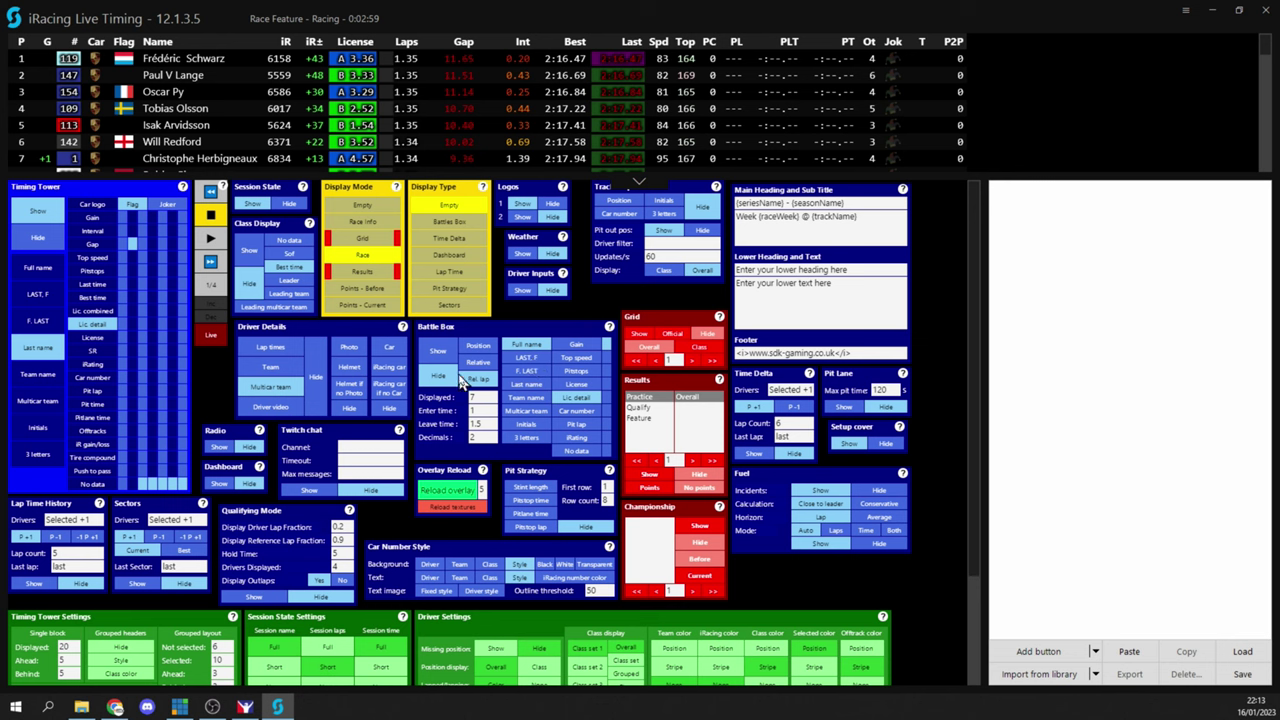
- In iRacing Live Timing, duplicate the Battle Box component and move the copy below and to the left of the original
click(518, 333)
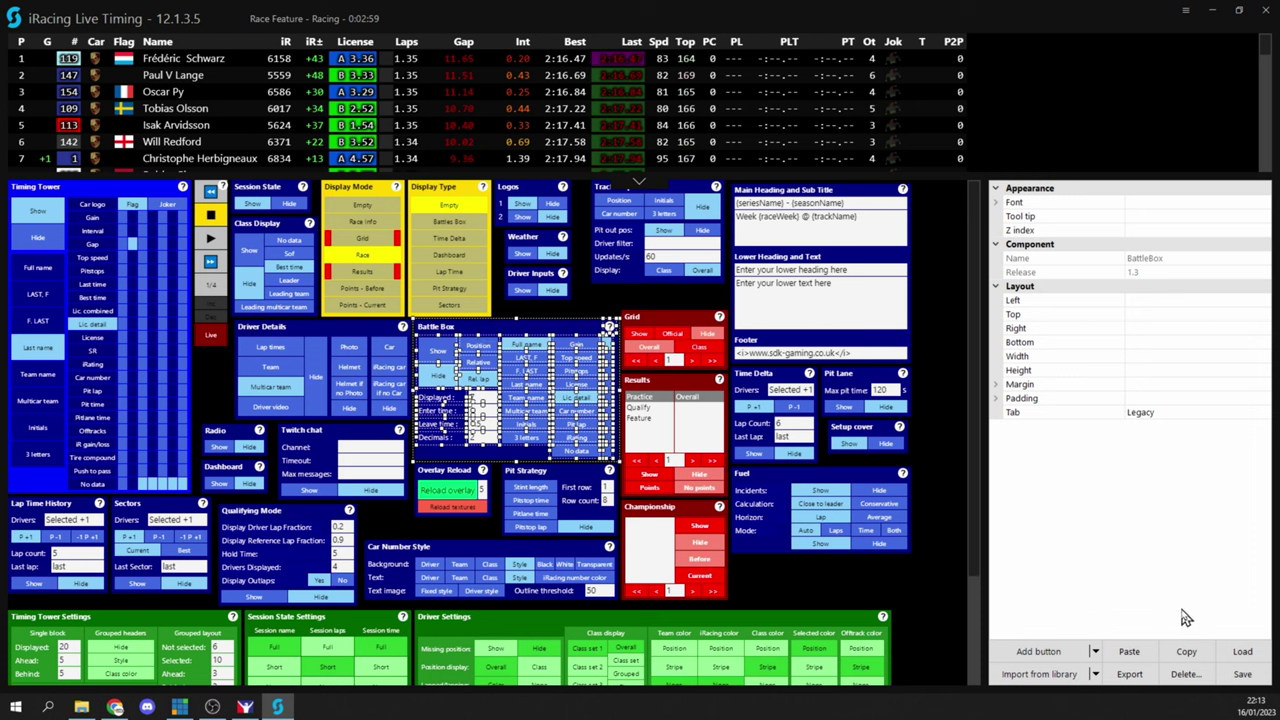
click(1187, 652)
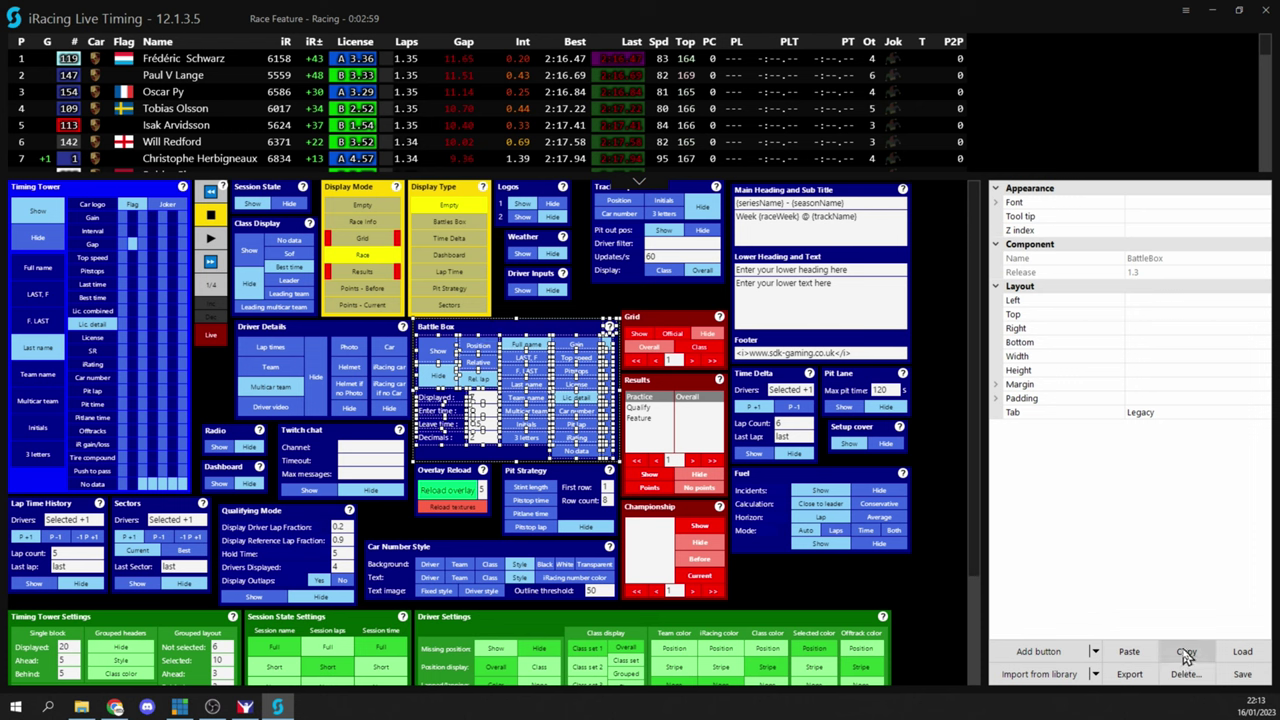
click(1129, 651)
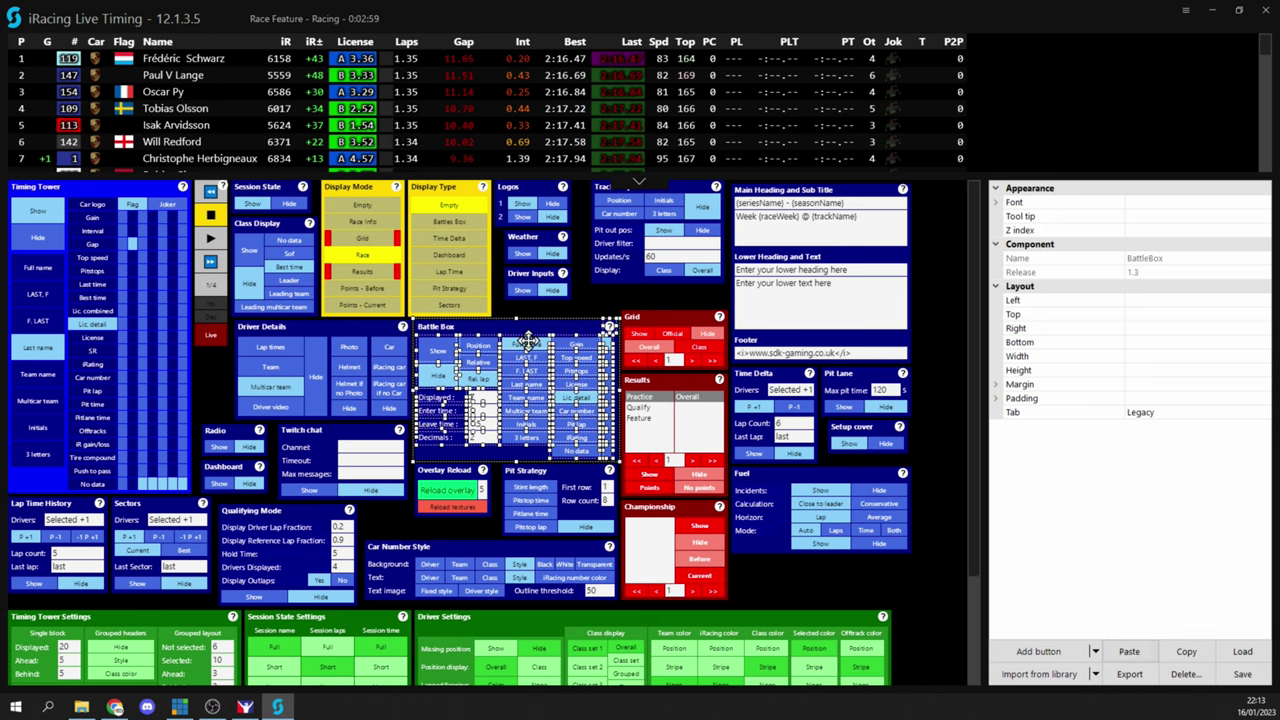
drag(551, 327, 407, 373)
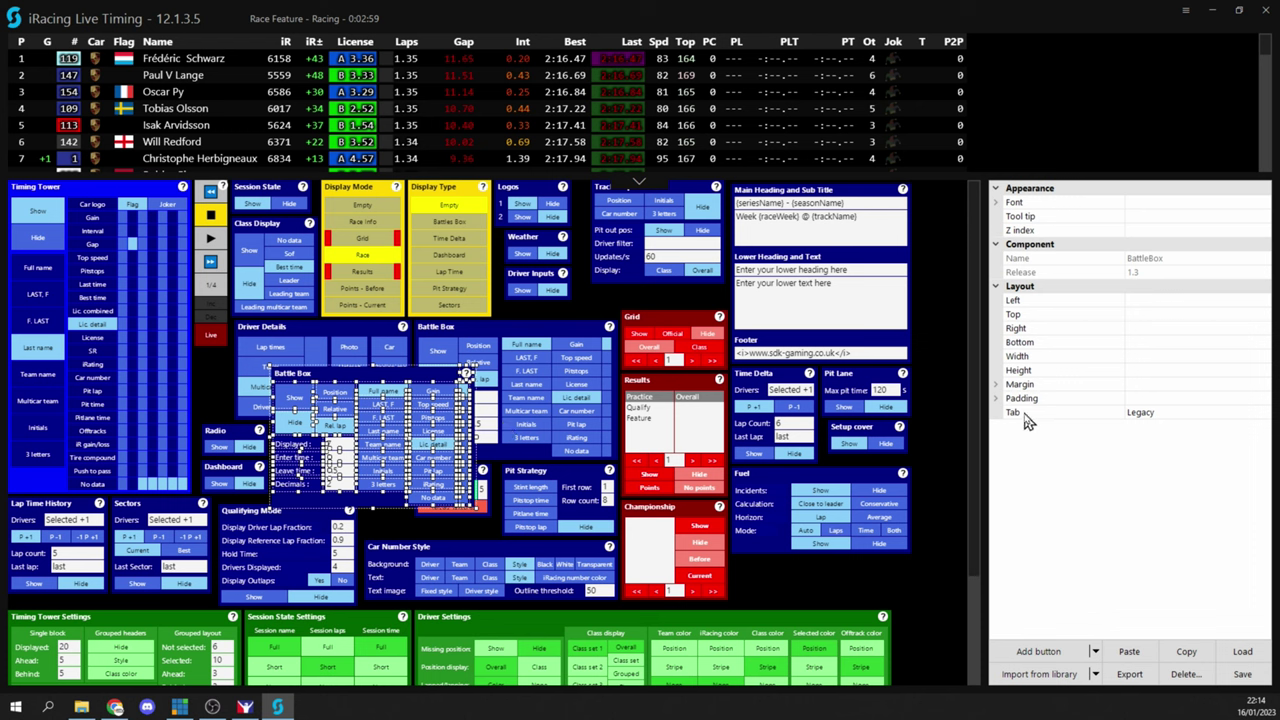
- Assign the Battle Box copy to a new layout tab named Hud
click(1186, 413)
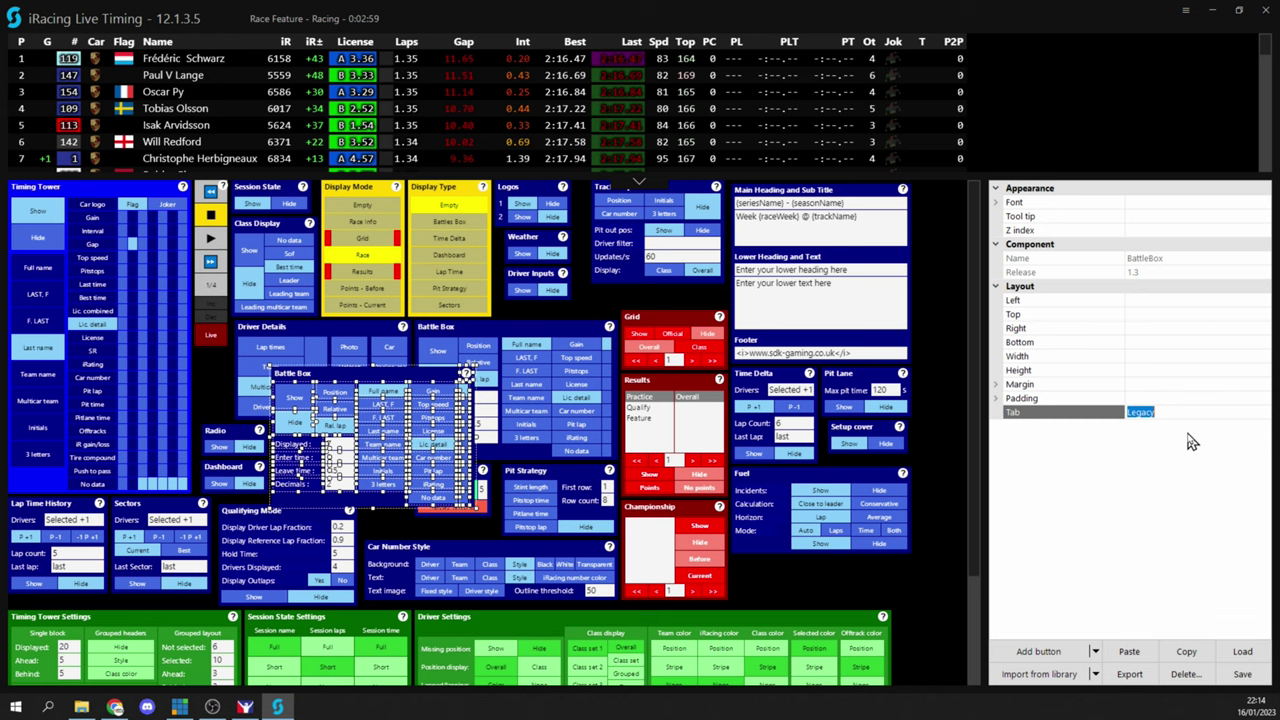
text(Hud)
key(Return)
click(353, 390)
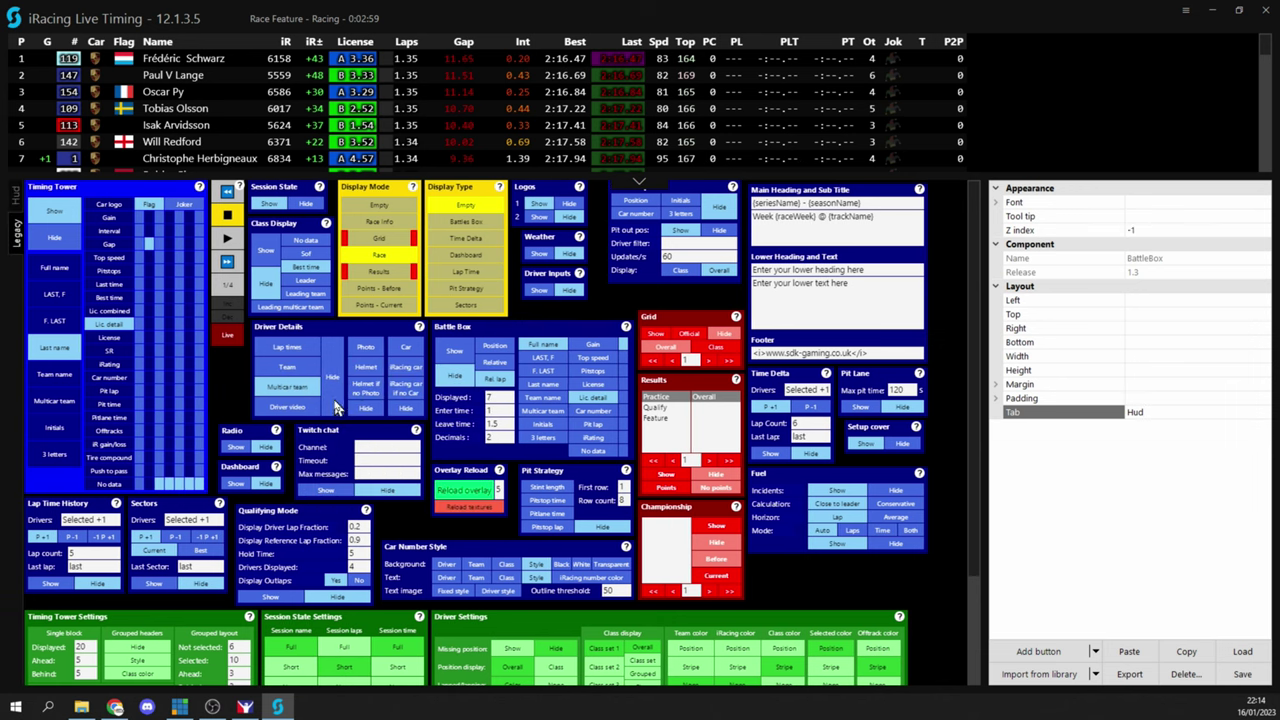
- Show the Hud layout and move its Battle Box to the upper-left corner of the canvas
click(16, 200)
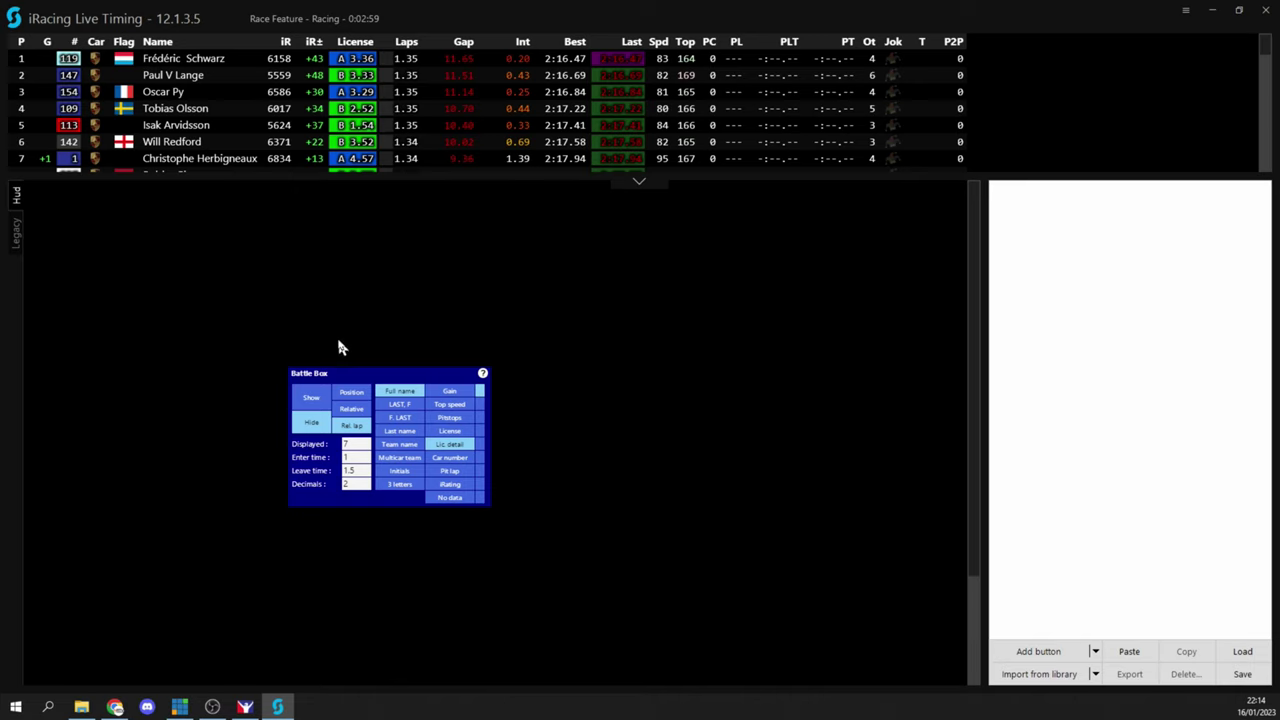
click(408, 382)
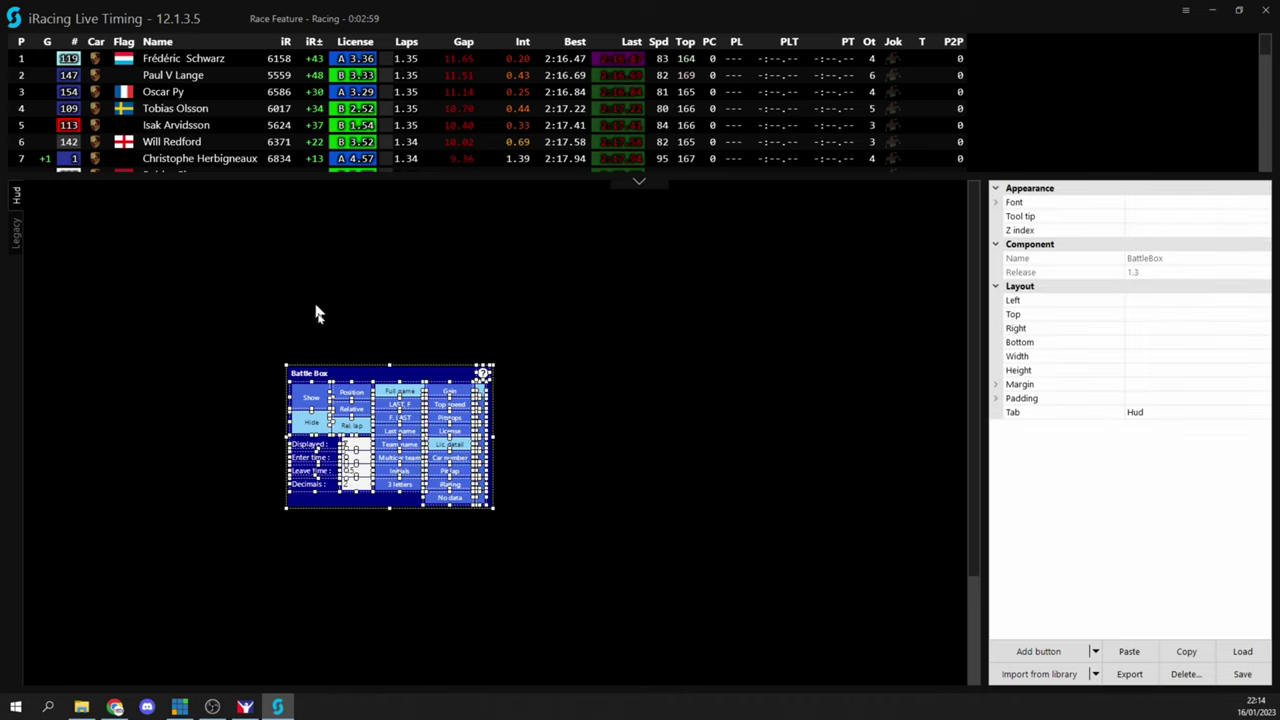
drag(405, 377, 159, 203)
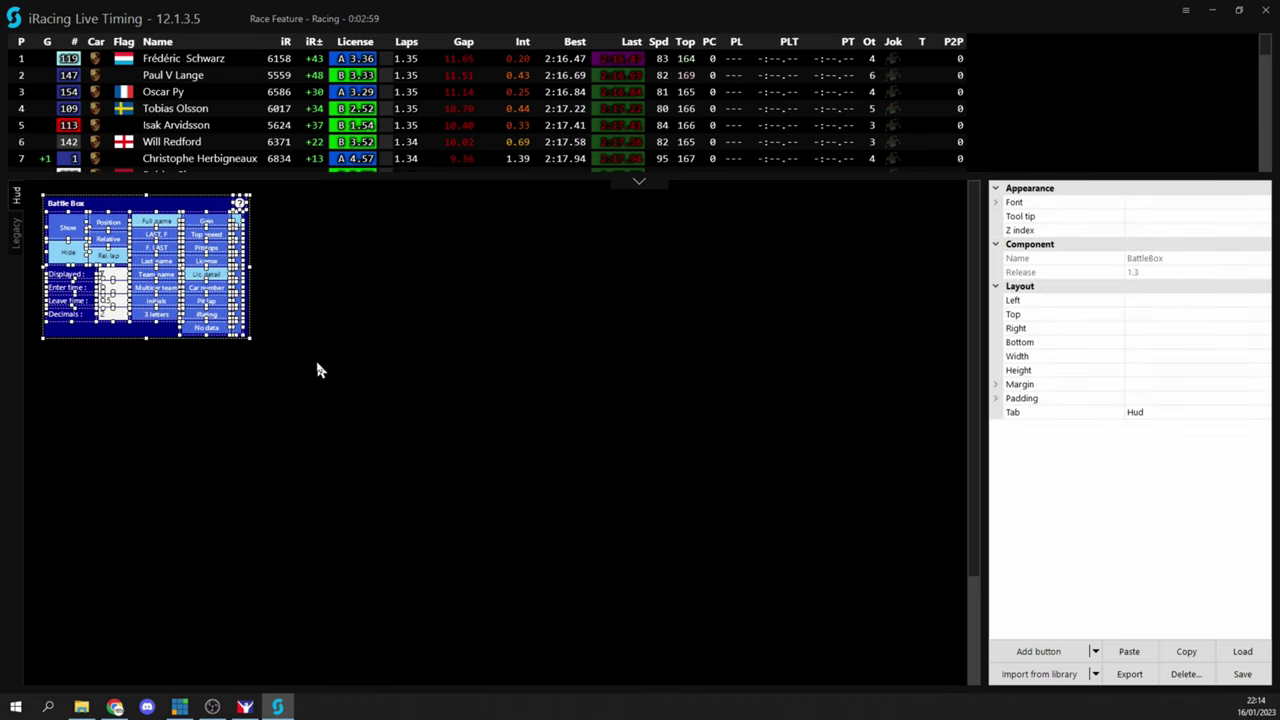
click(16, 246)
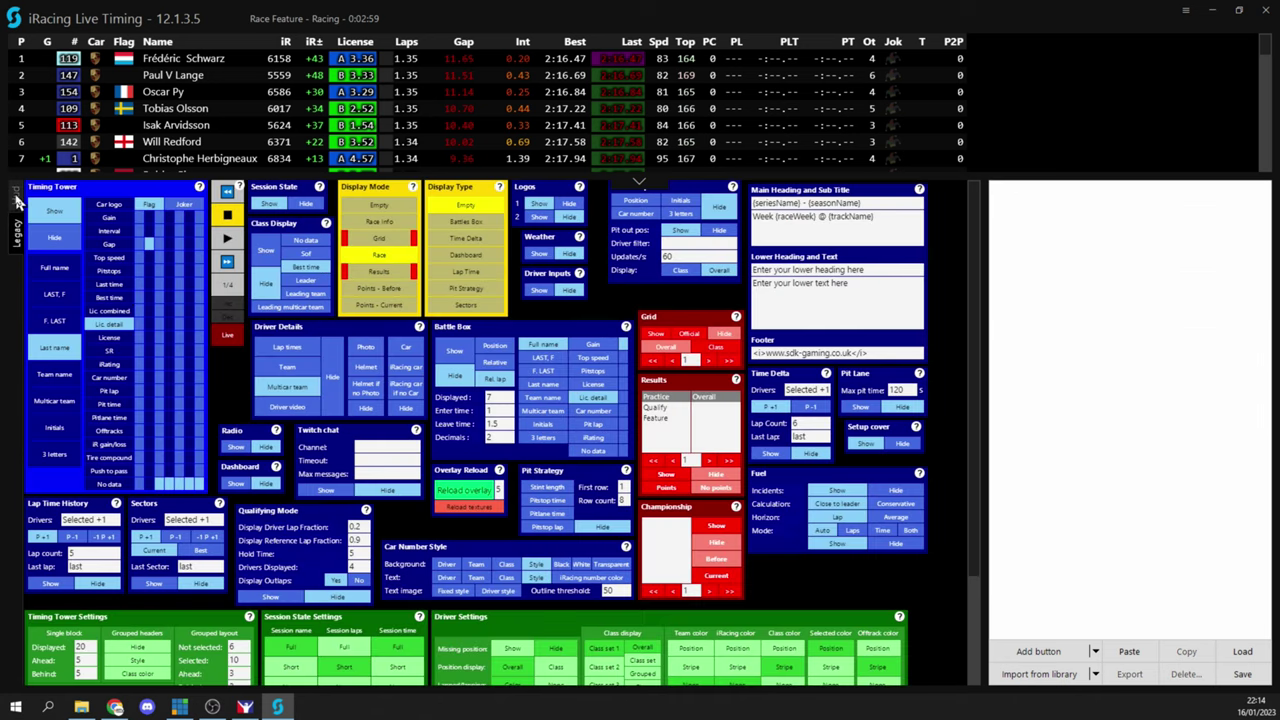
click(16, 198)
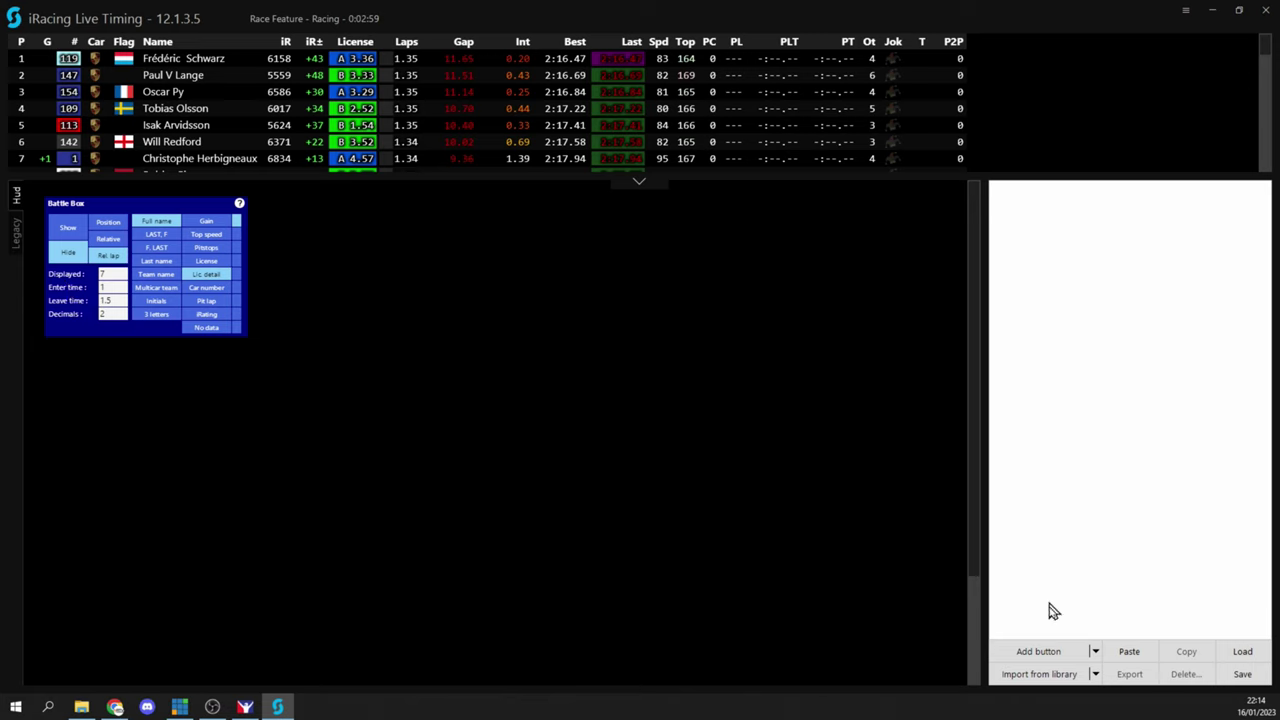
- Import the Weather component from the library into the Hud layout and place it just right of the Battle Box
click(1043, 680)
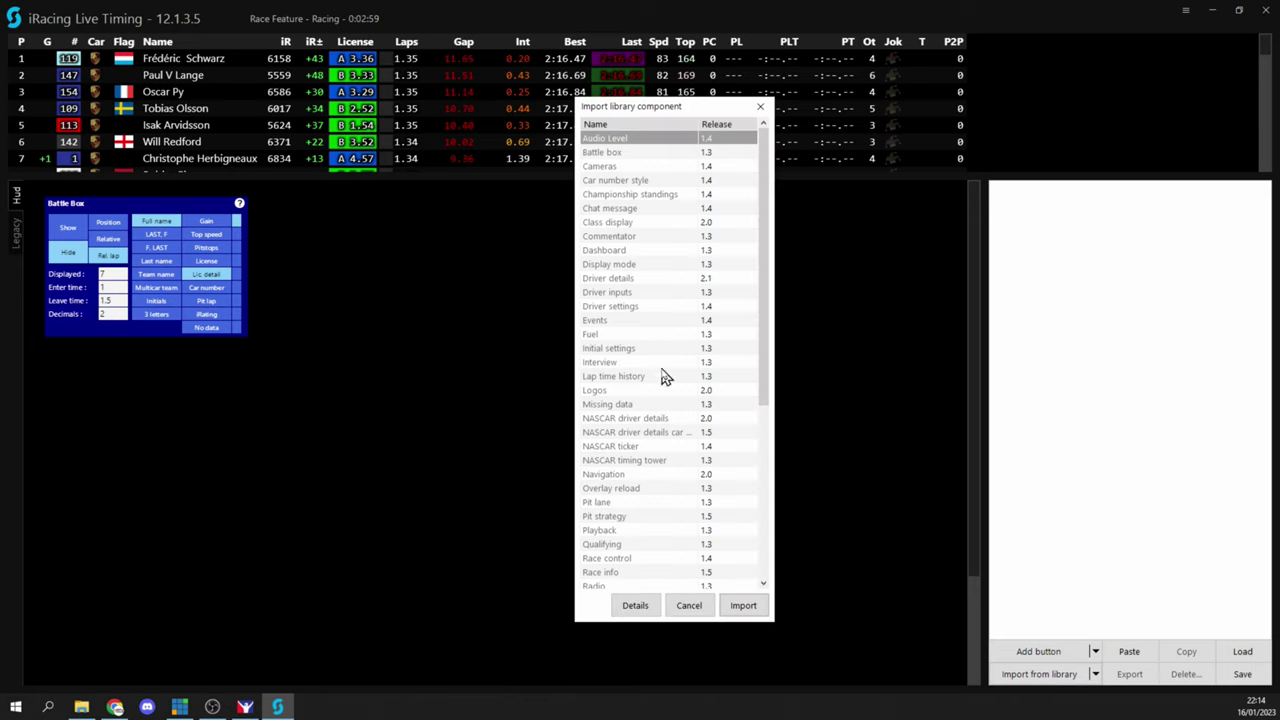
drag(766, 263, 777, 479)
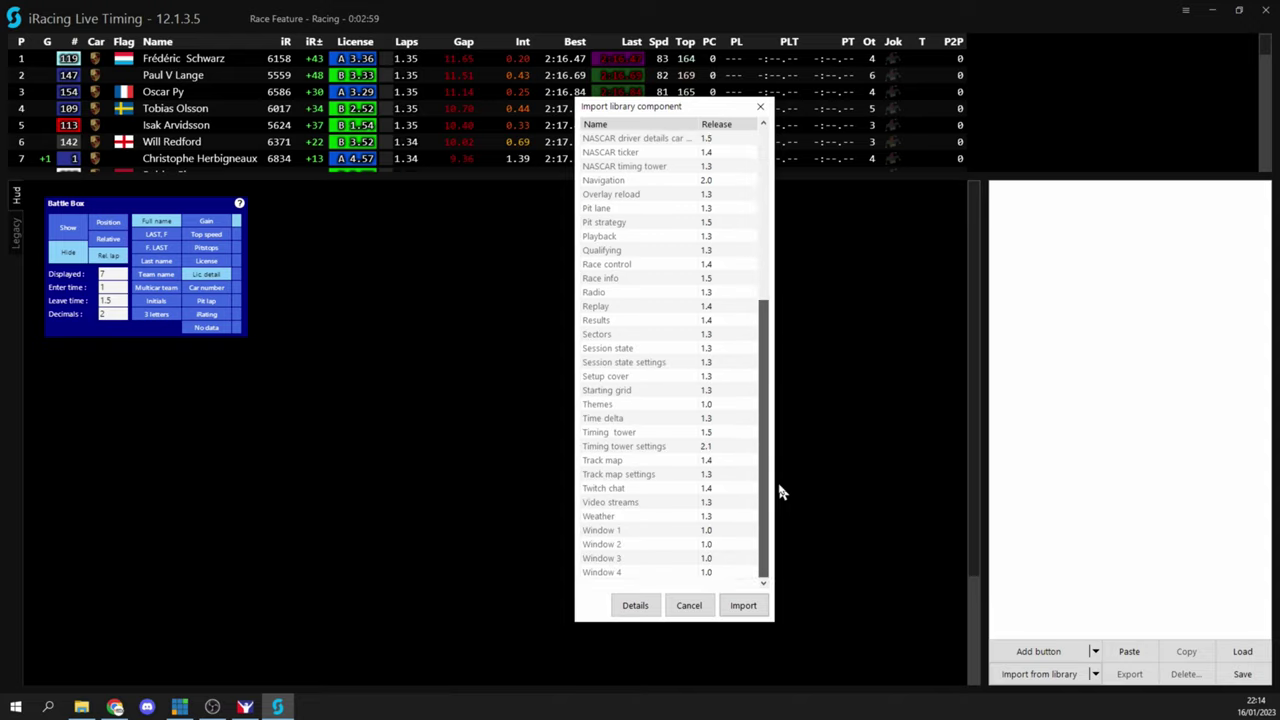
click(607, 516)
click(755, 610)
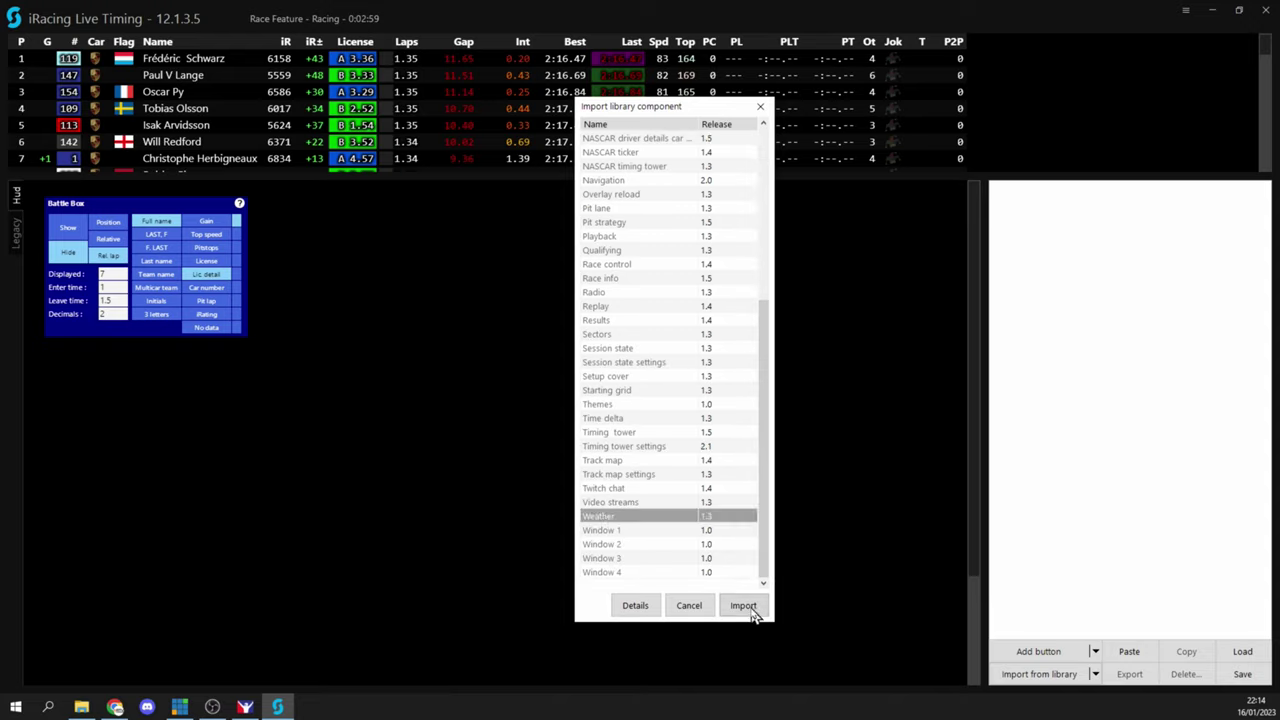
drag(65, 350, 295, 208)
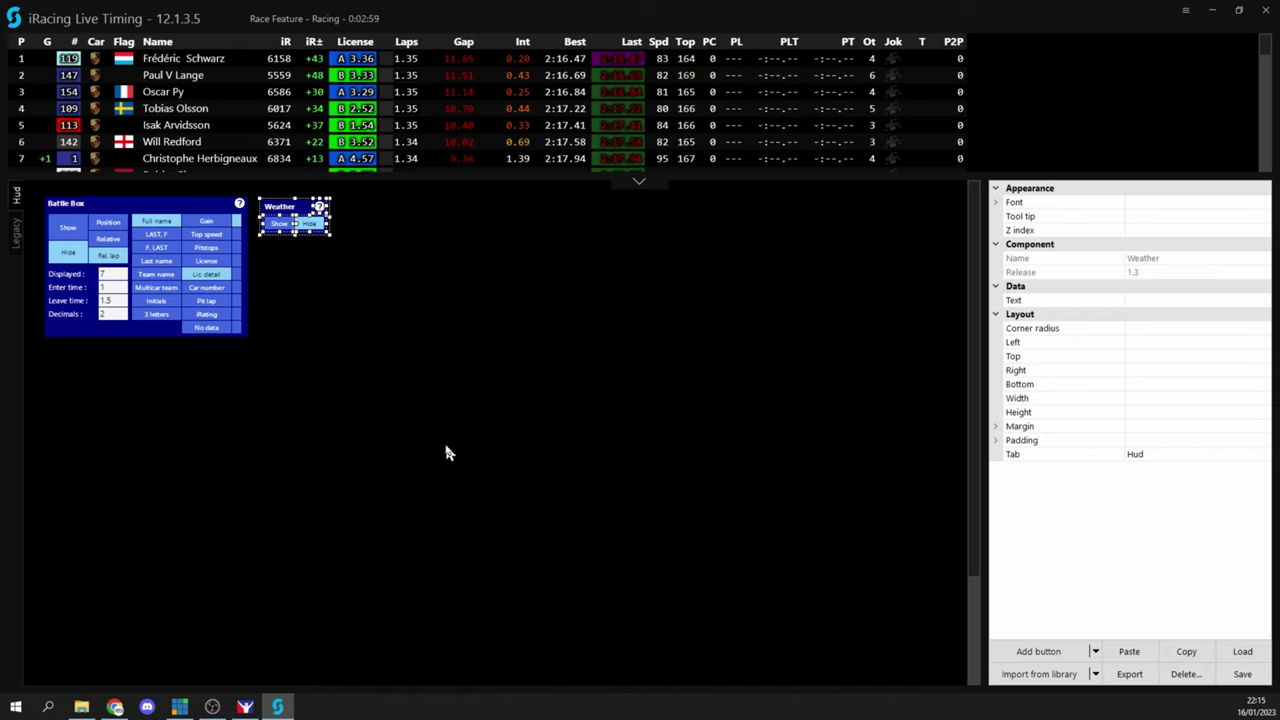
- Import the Track map settings component from the library into the Hud layout
click(1030, 674)
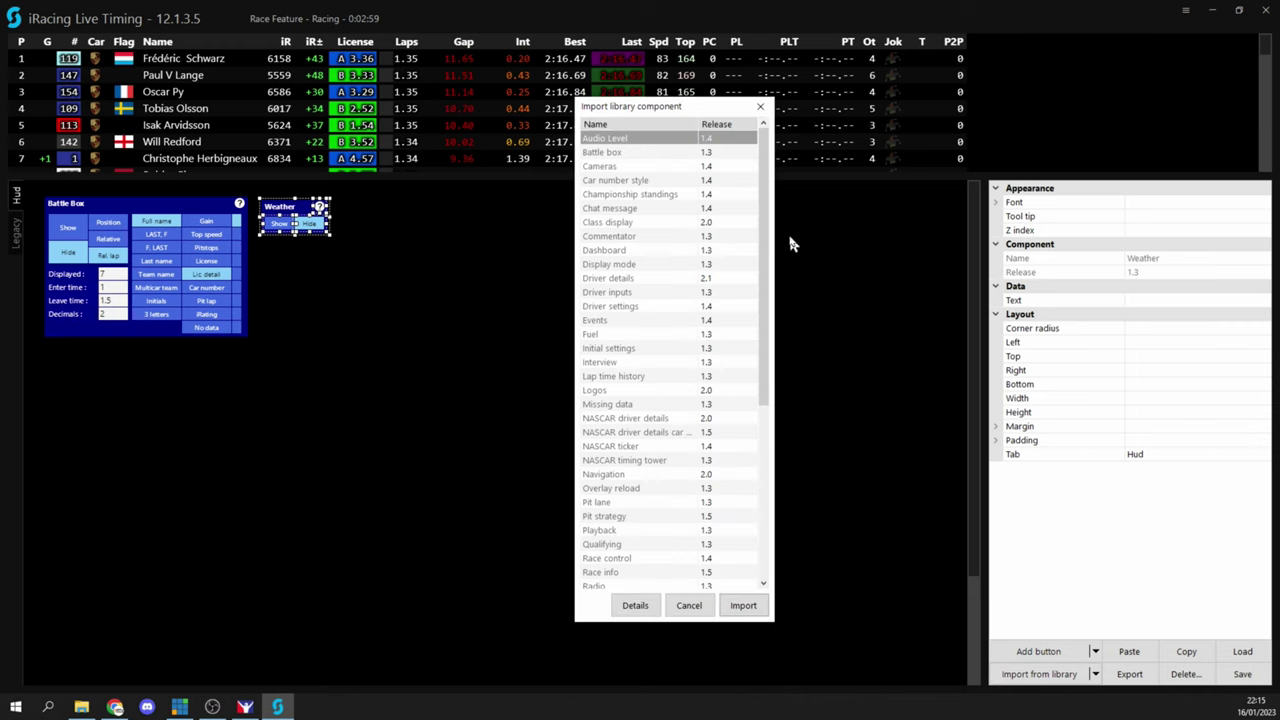
drag(763, 217, 771, 514)
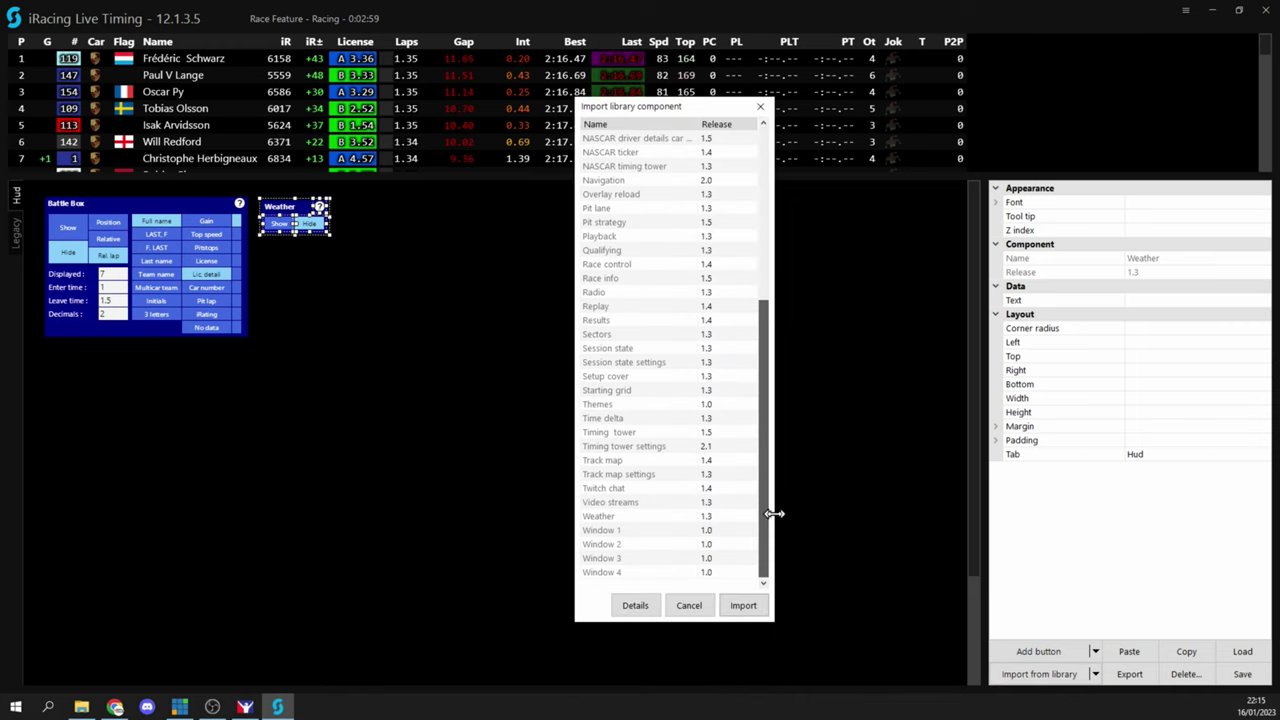
click(645, 476)
click(743, 605)
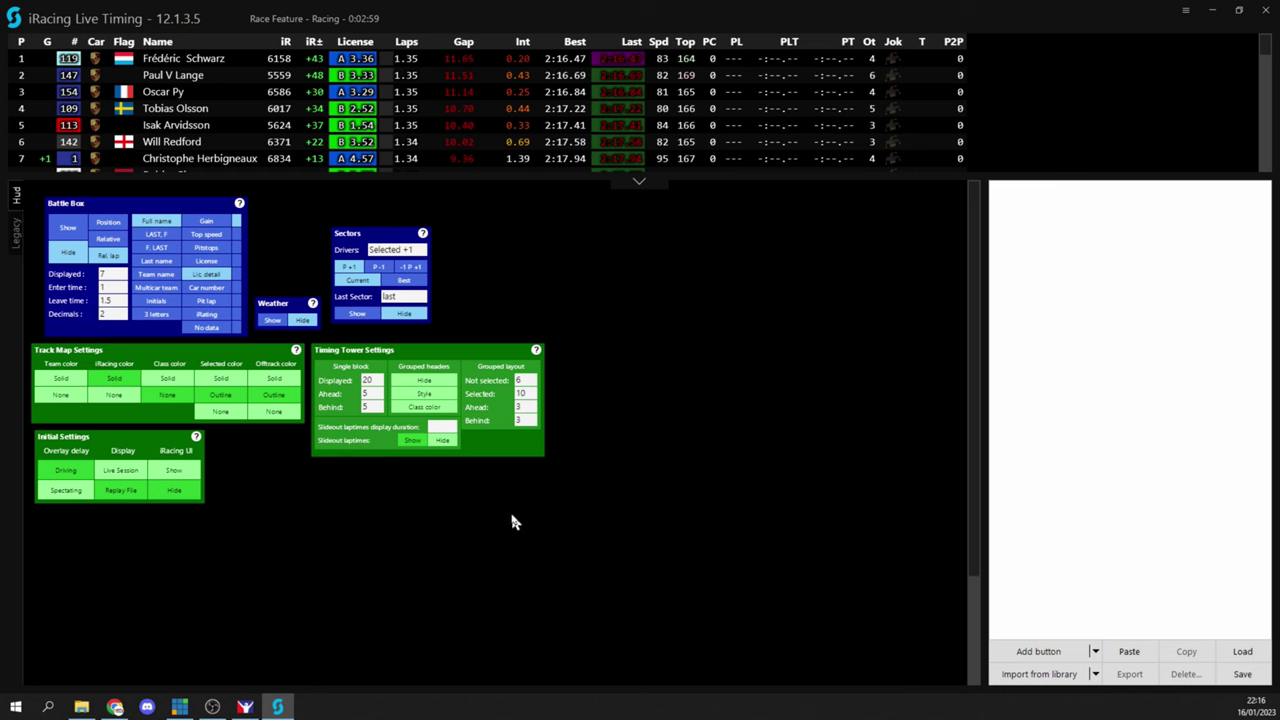
- Set the instance name of all components in the Hud layout to Hud
drag(620, 508, 28, 190)
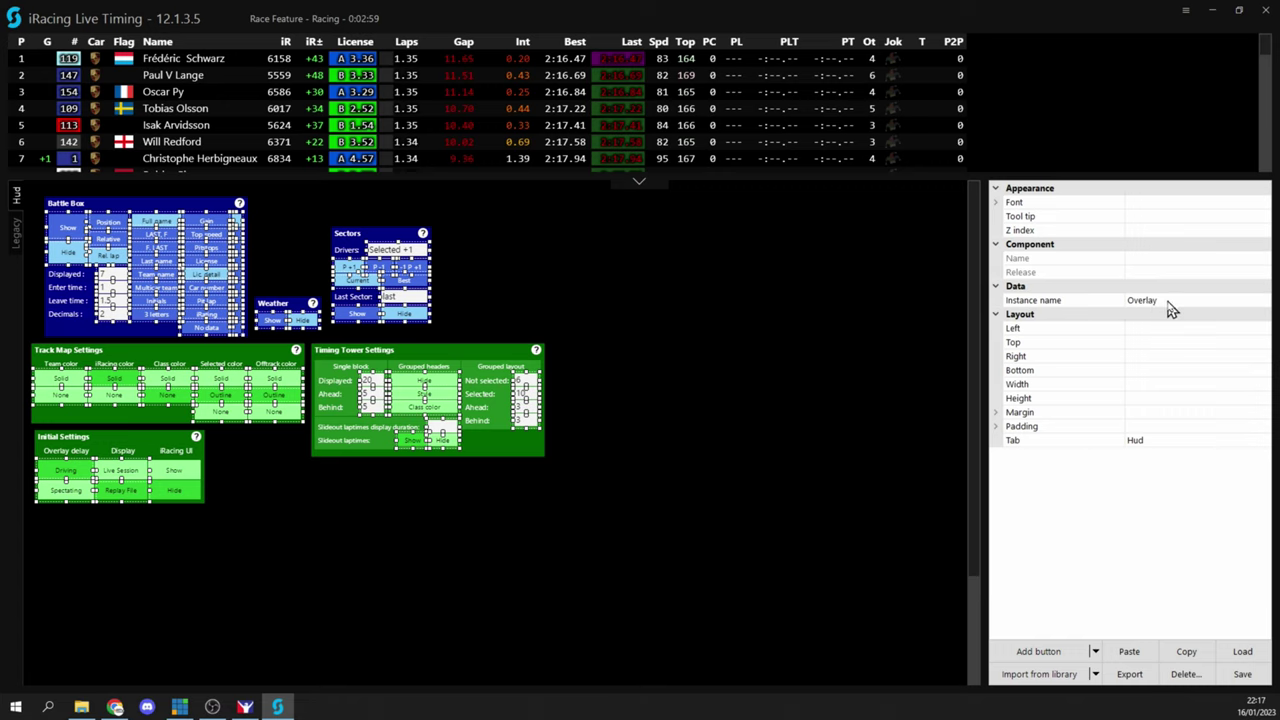
click(1171, 300)
text(Hud)
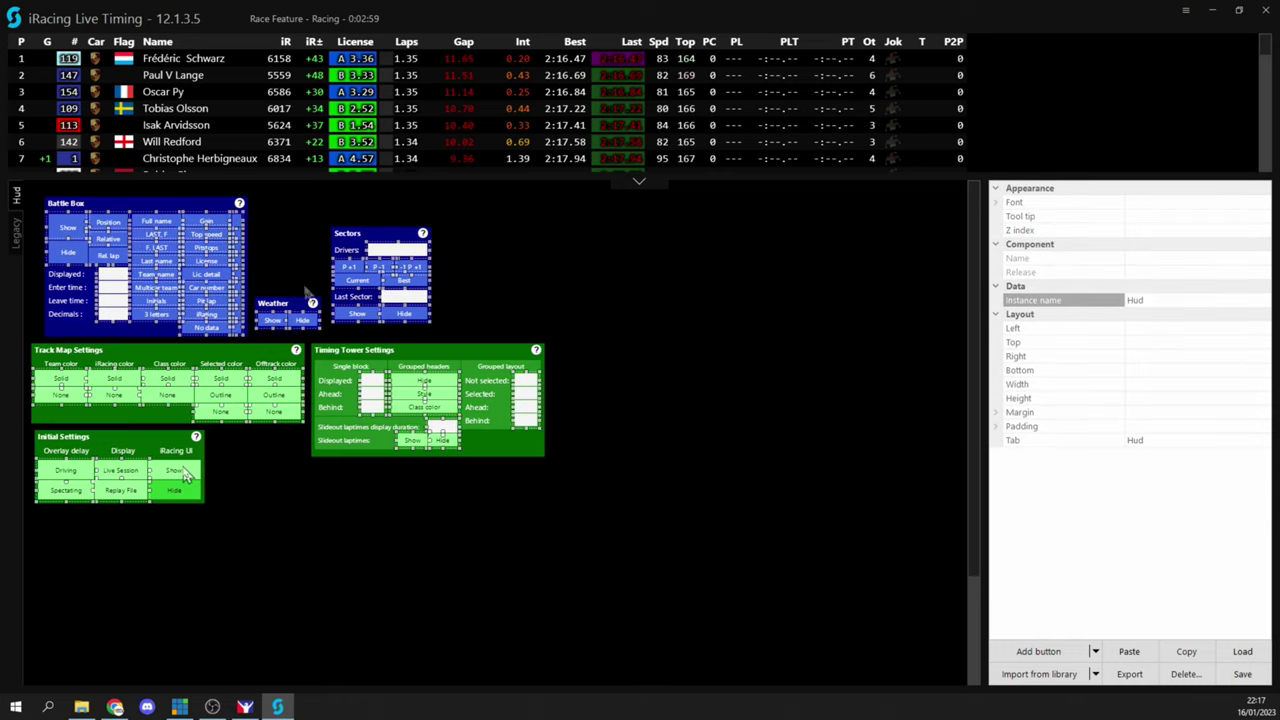
- Check the properties of the Battle Box's Show button, leave layout editing and display the Battle Box on the Hud instance
click(63, 225)
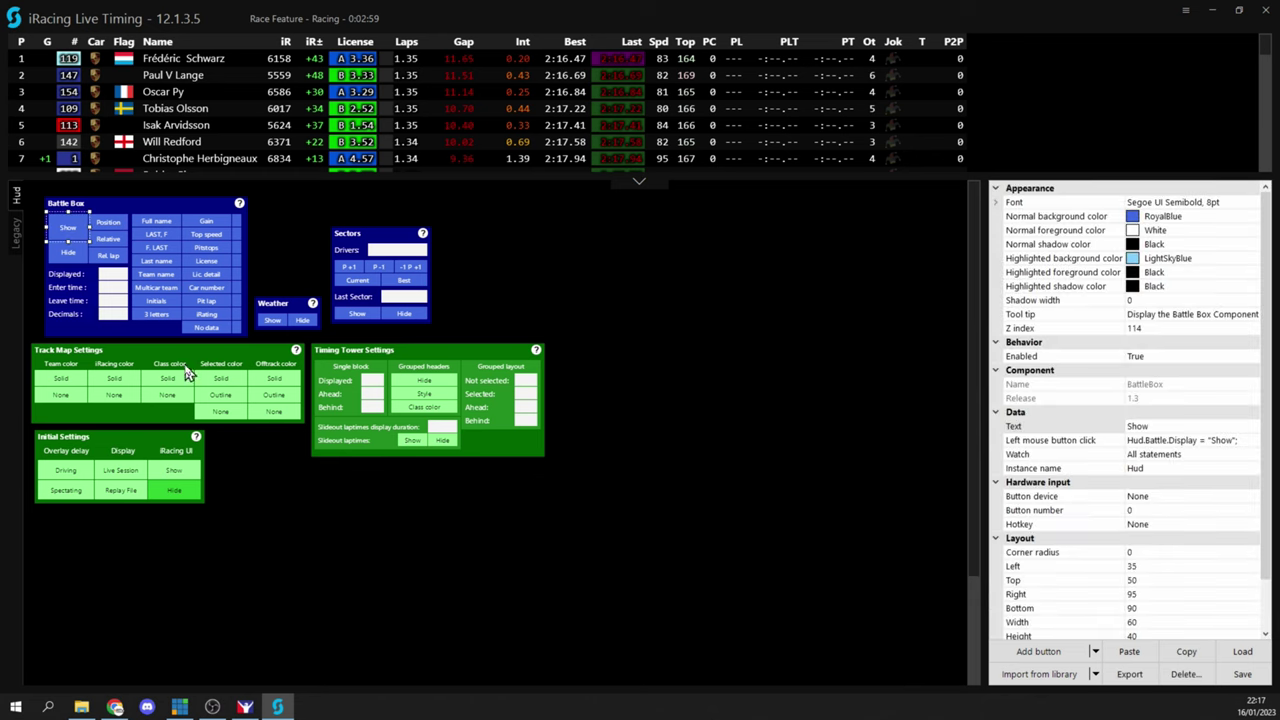
click(276, 496)
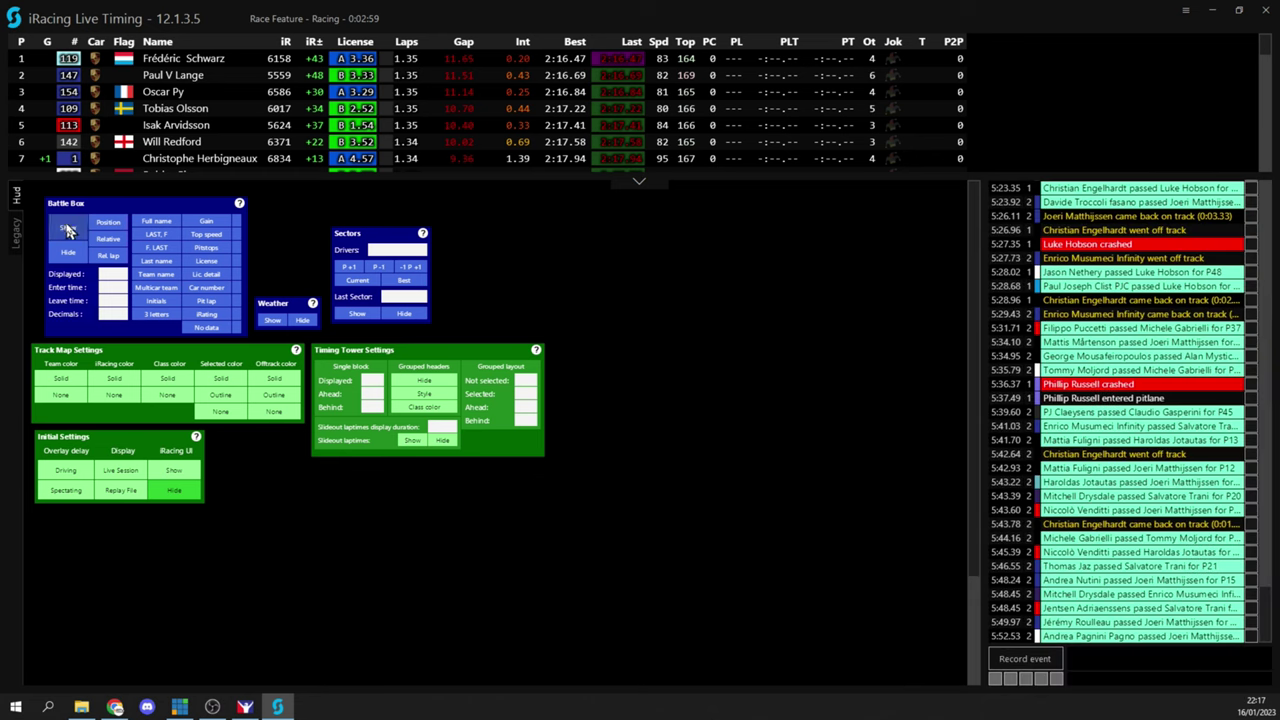
click(67, 227)
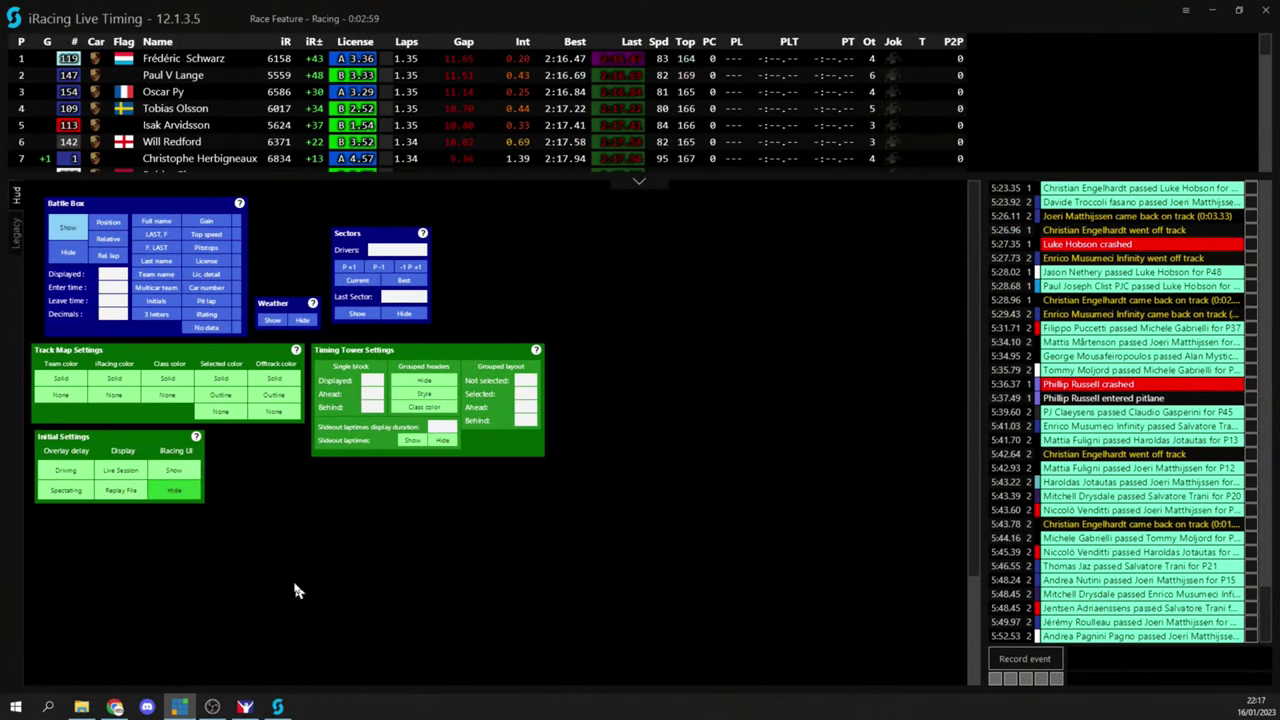
click(296, 590)
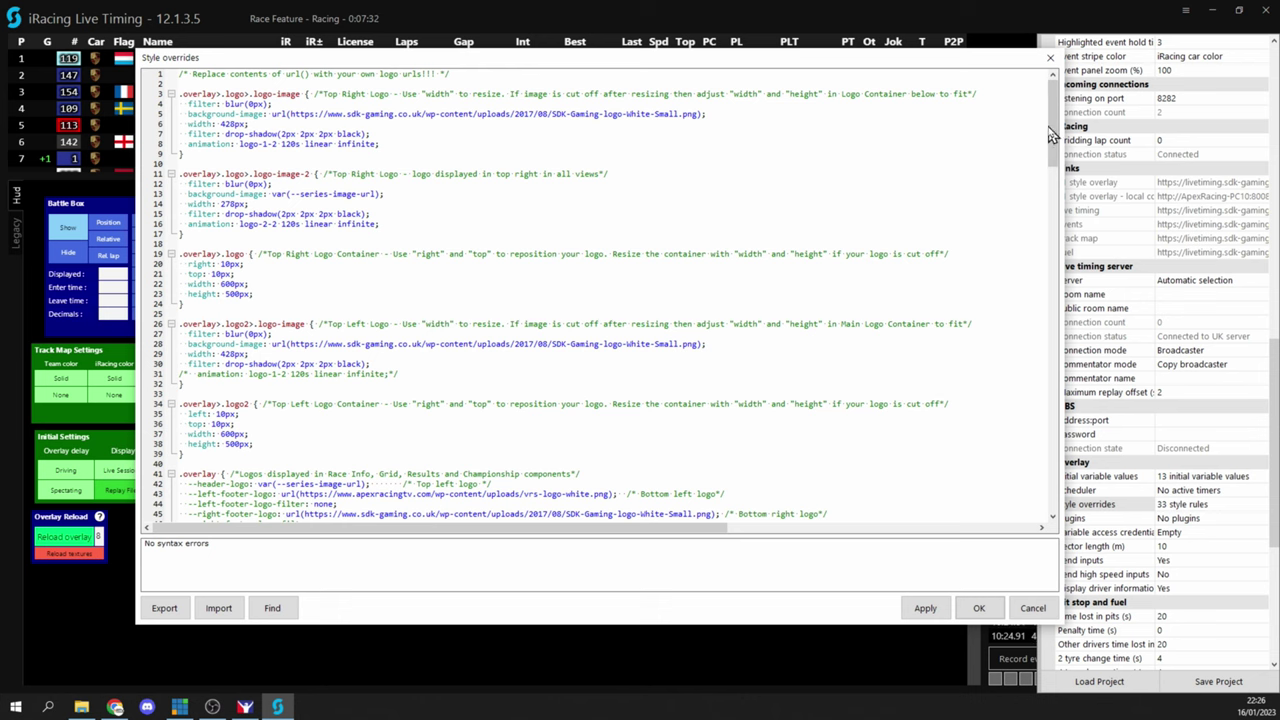
- Find the .overlay>.battle rule in the style overrides and paste a copy of it directly below the original
mouse_move(1052, 135)
mouse_down()
mouse_move(1054, 228)
mouse_move(1038, 107)
mouse_move(1048, 287)
mouse_move(1036, 102)
mouse_up()
double_click(199, 254)
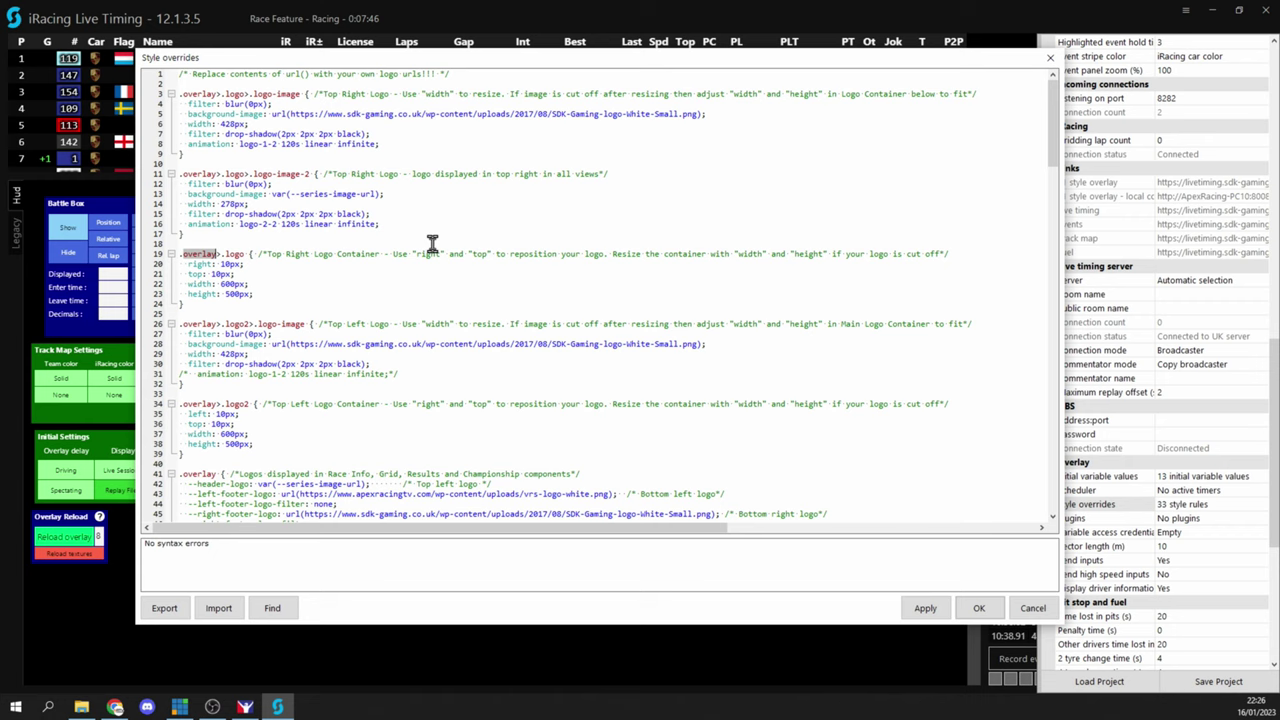
click(195, 255)
drag(1053, 125, 1053, 192)
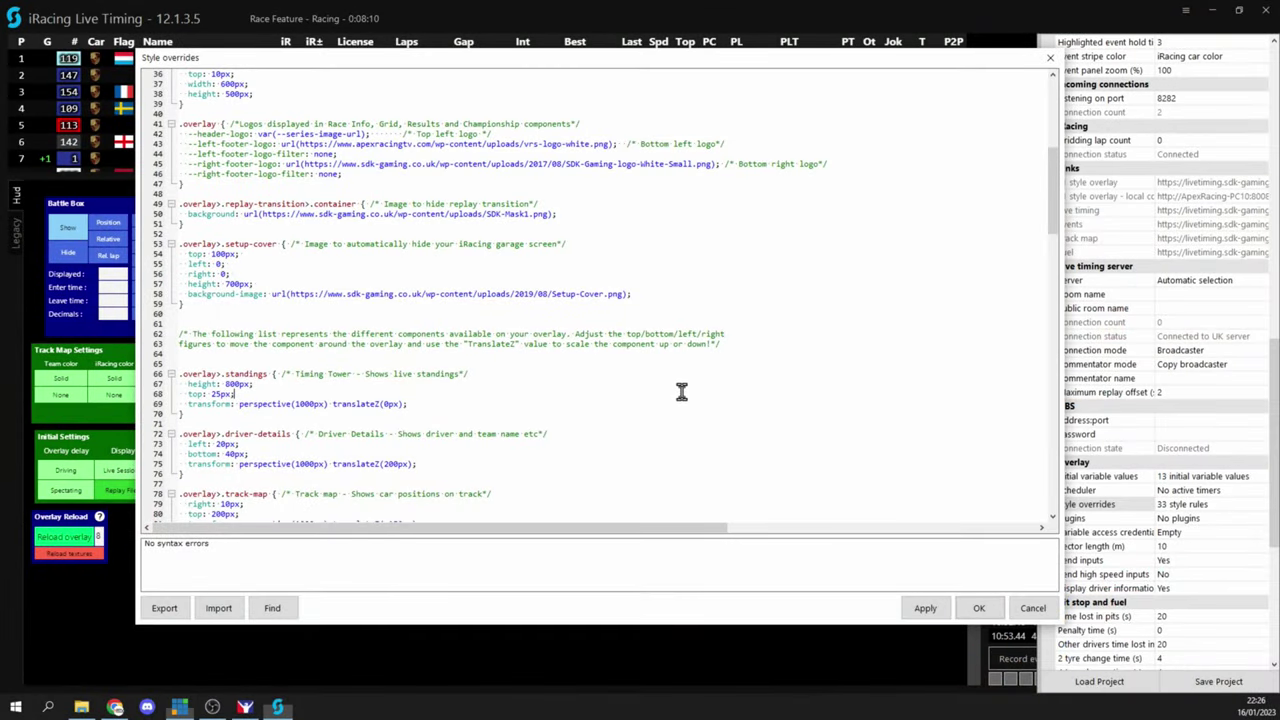
scroll(600, 346, up, 9)
scroll(597, 350, down, 19)
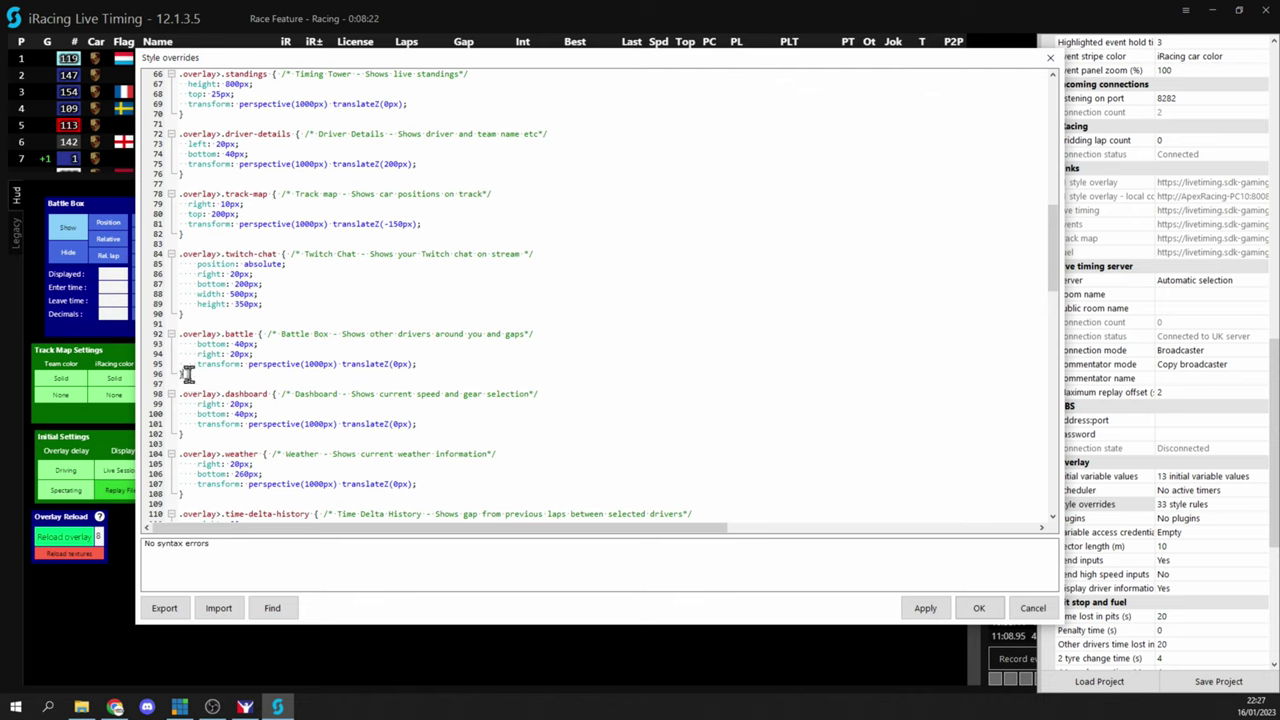
drag(188, 373, 177, 336)
key(ctrl+c)
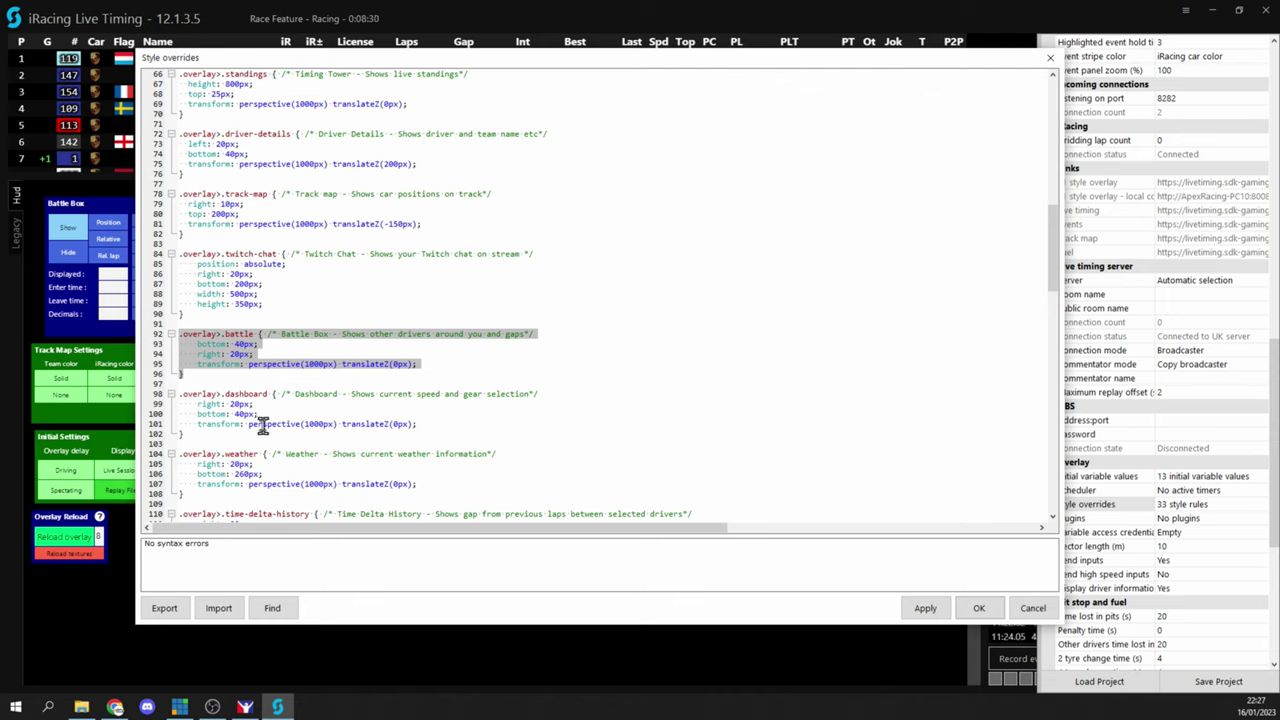
click(219, 377)
key(Return)
key(Return)
key(ctrl+v)
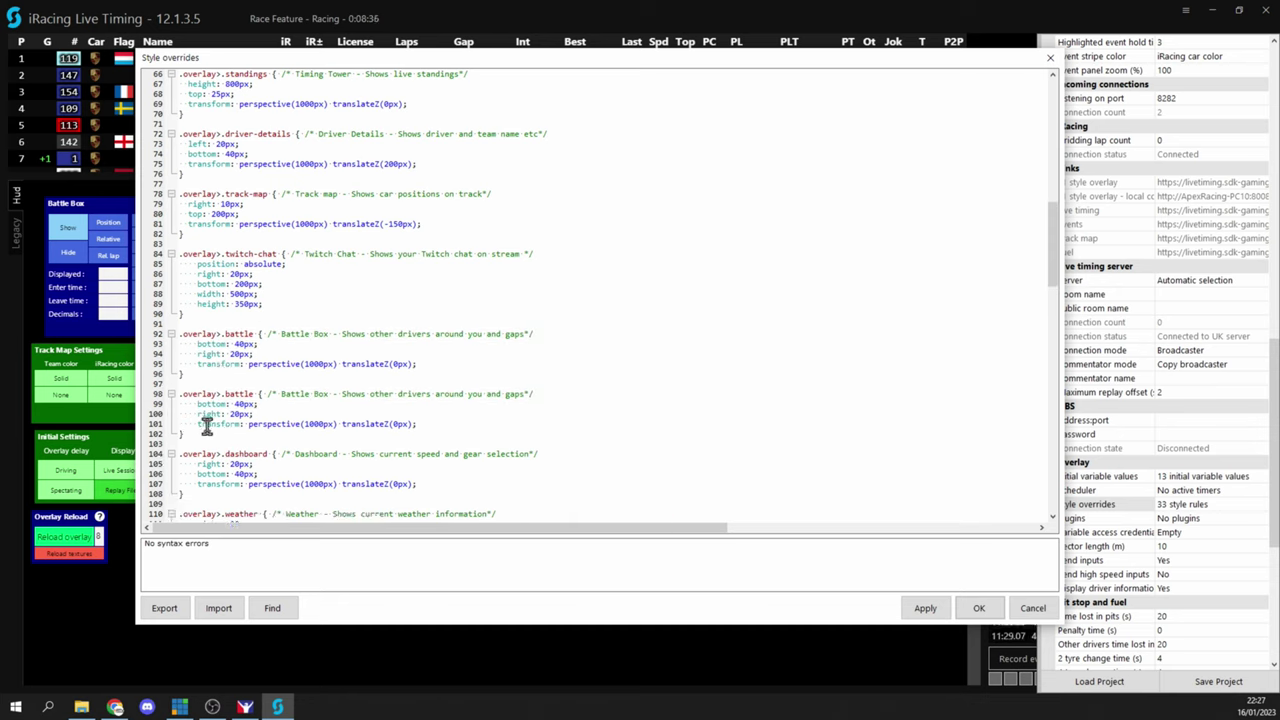
- Change the copied rule's selector to .hud>.battle, set its bottom to unset and add top: 20px
double_click(200, 393)
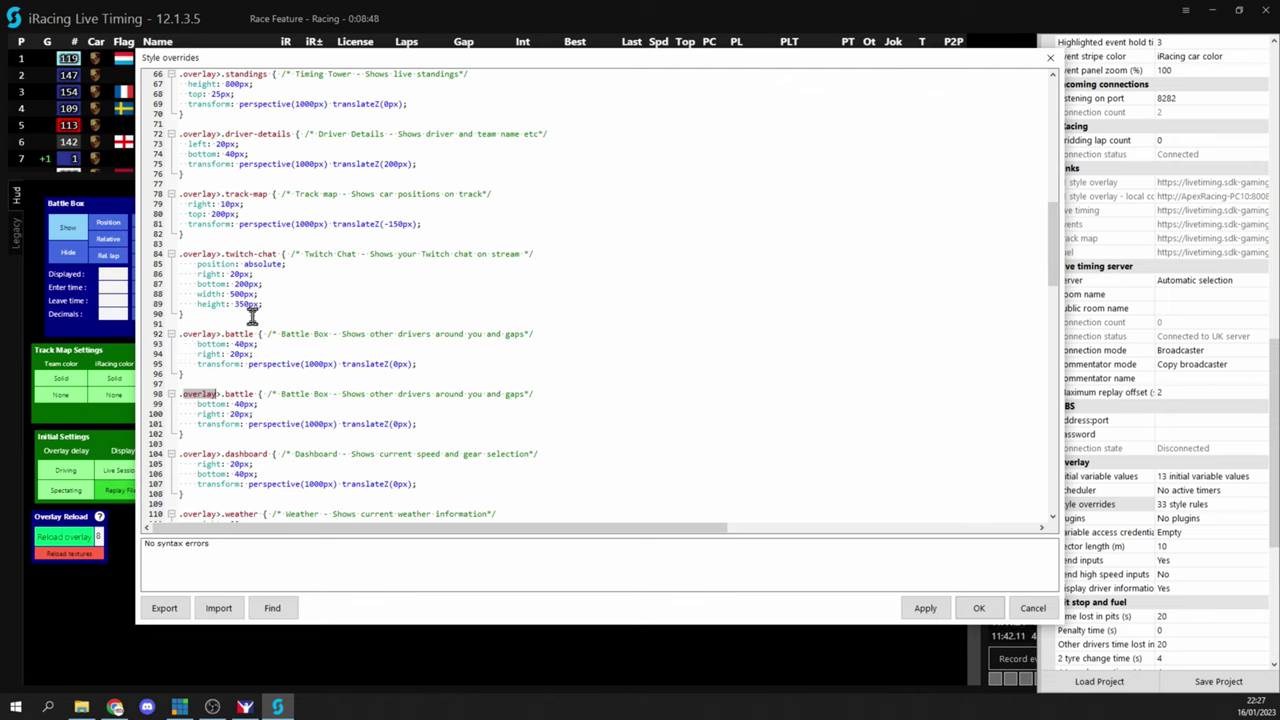
text(hud)
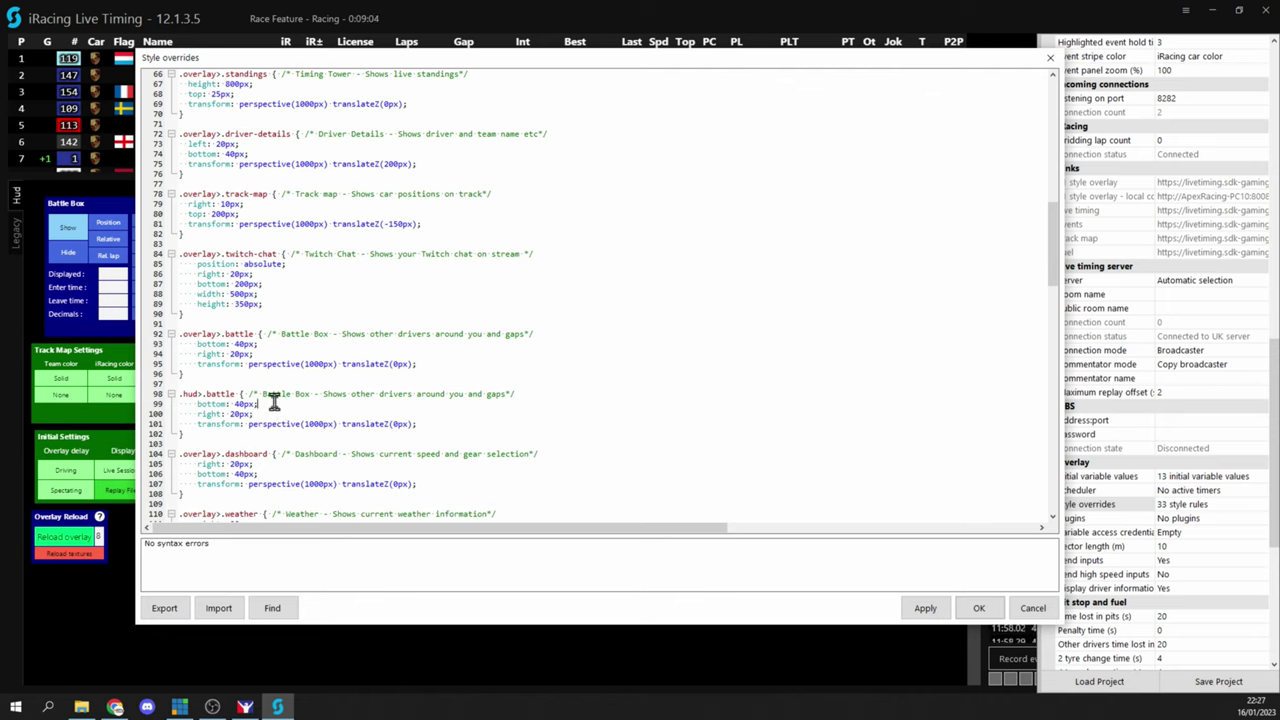
key(Return)
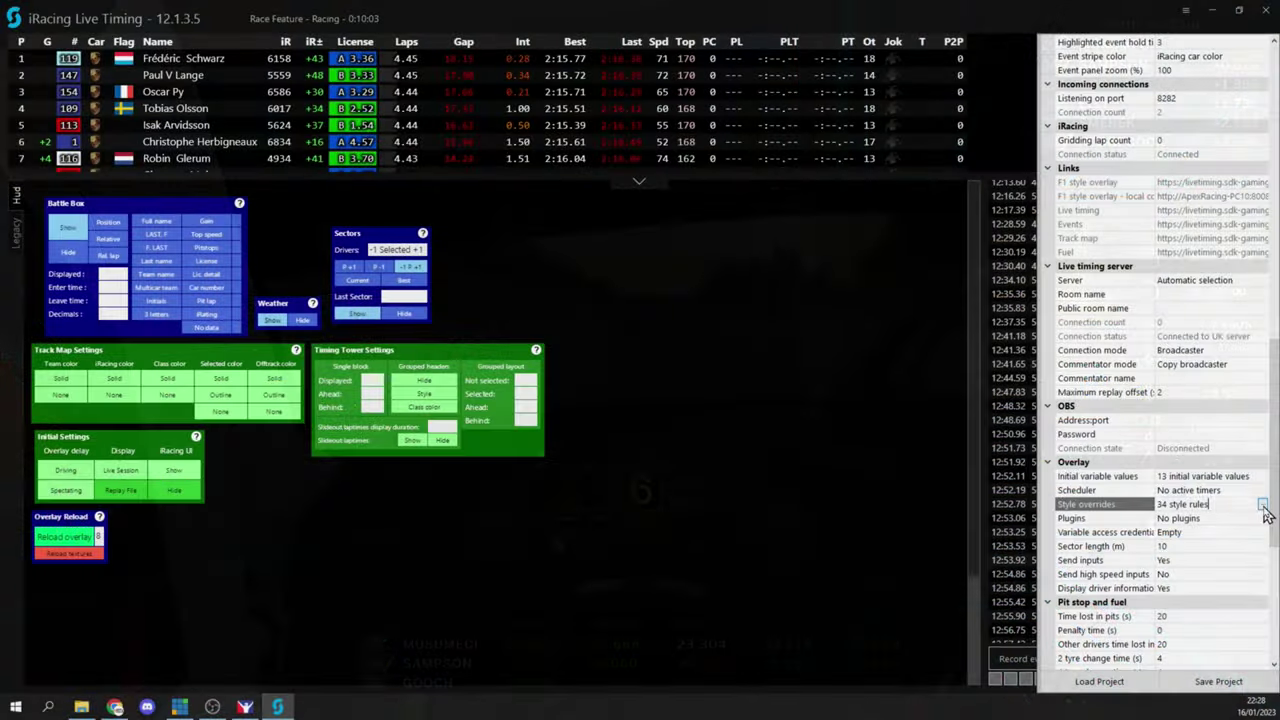
- Reopen the style overrides to review the .hud>.battle rule, and return to the Hud layout's Battle Box display control
click(1263, 506)
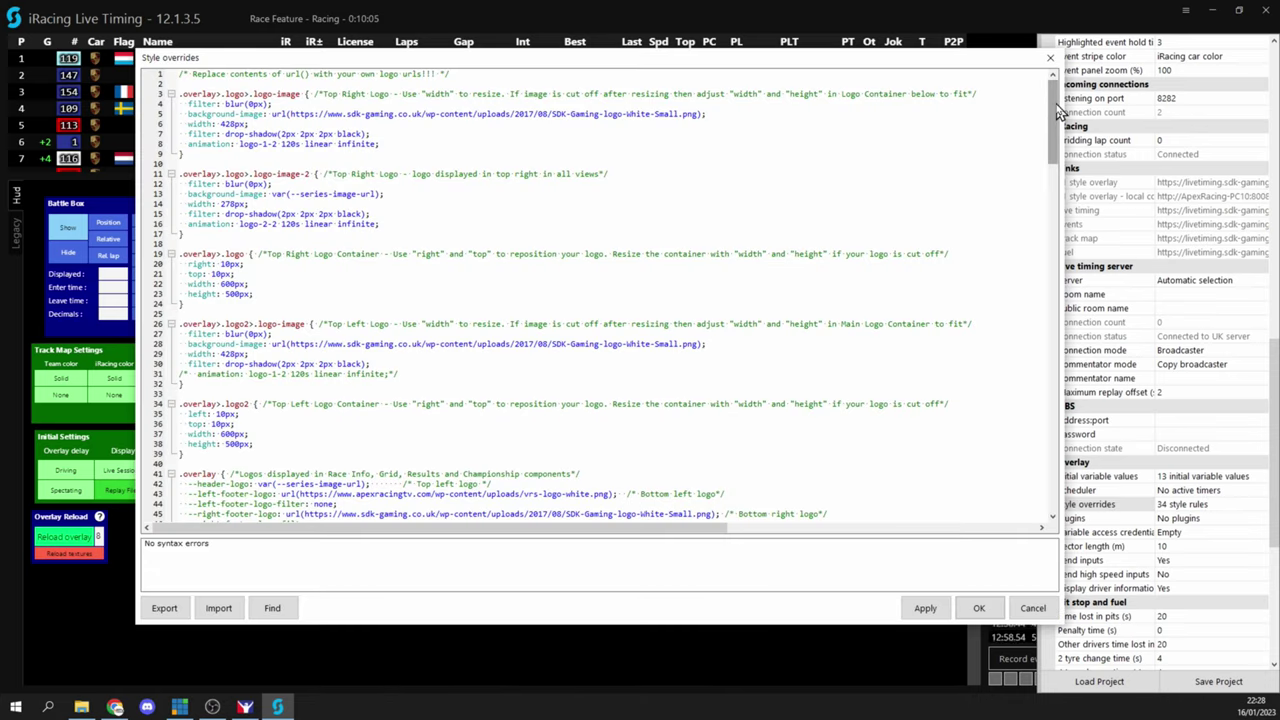
drag(1058, 112, 1050, 267)
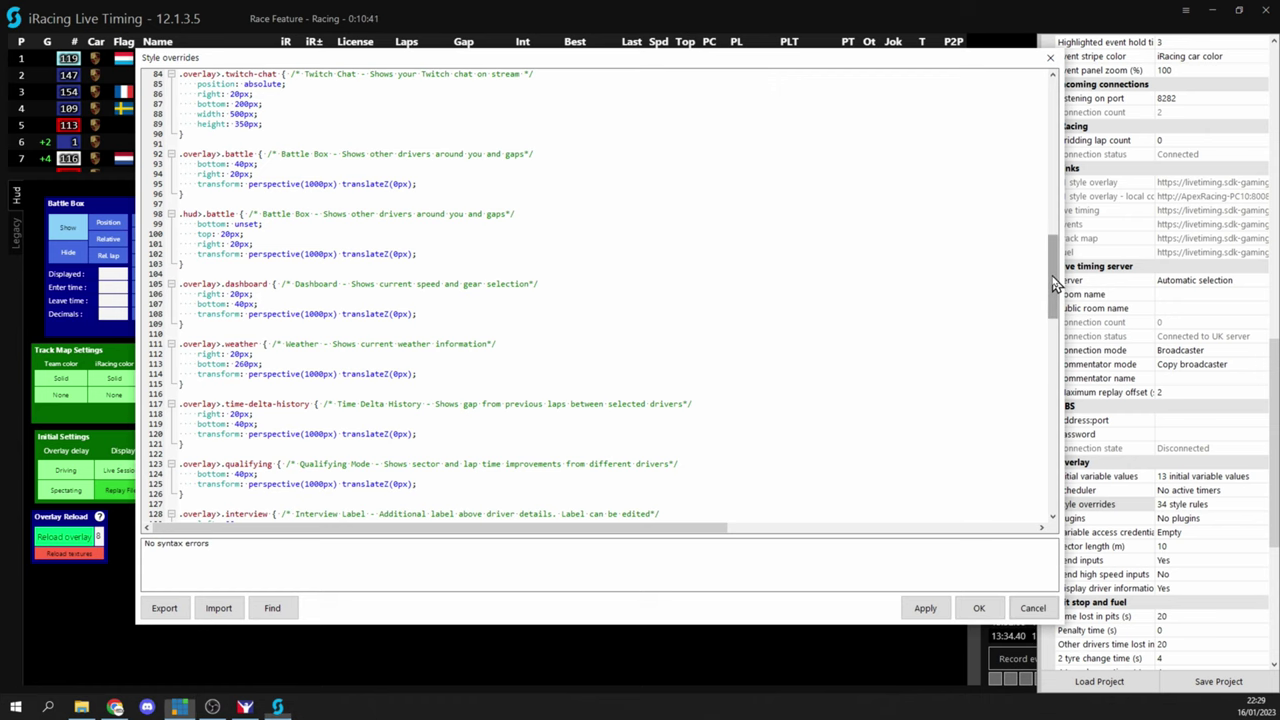
drag(1053, 285, 1046, 262)
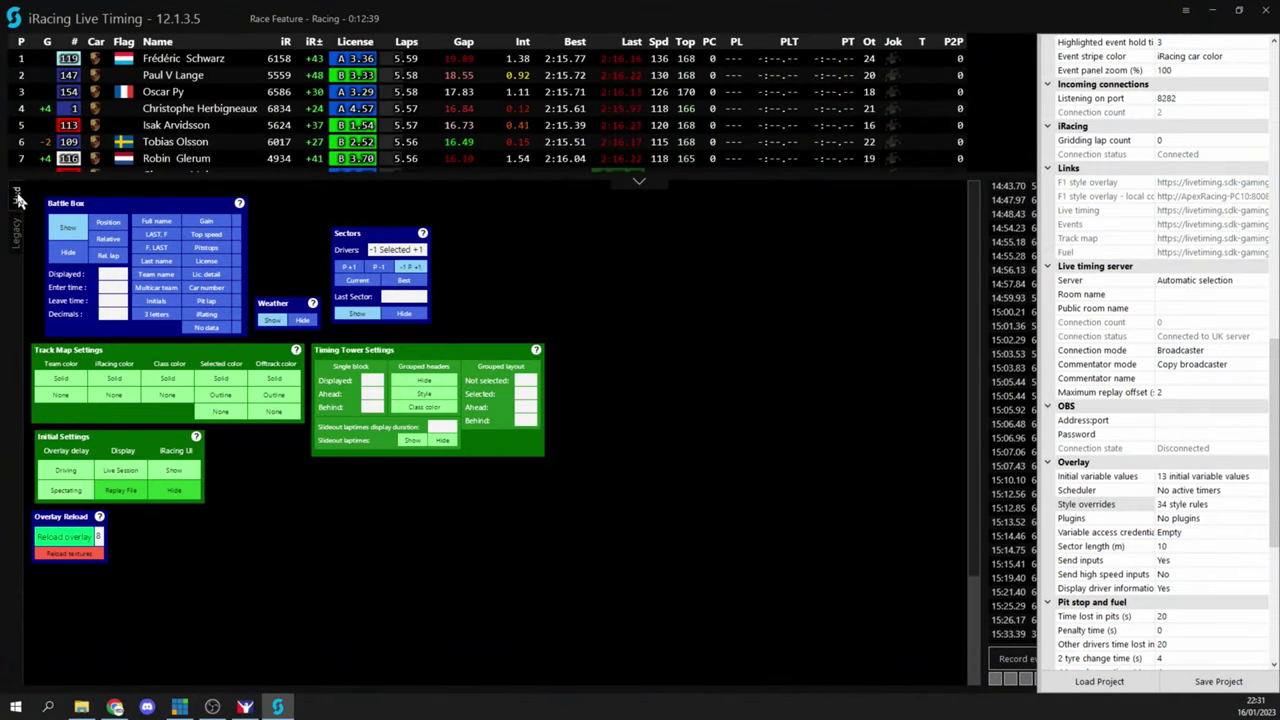
click(62, 230)
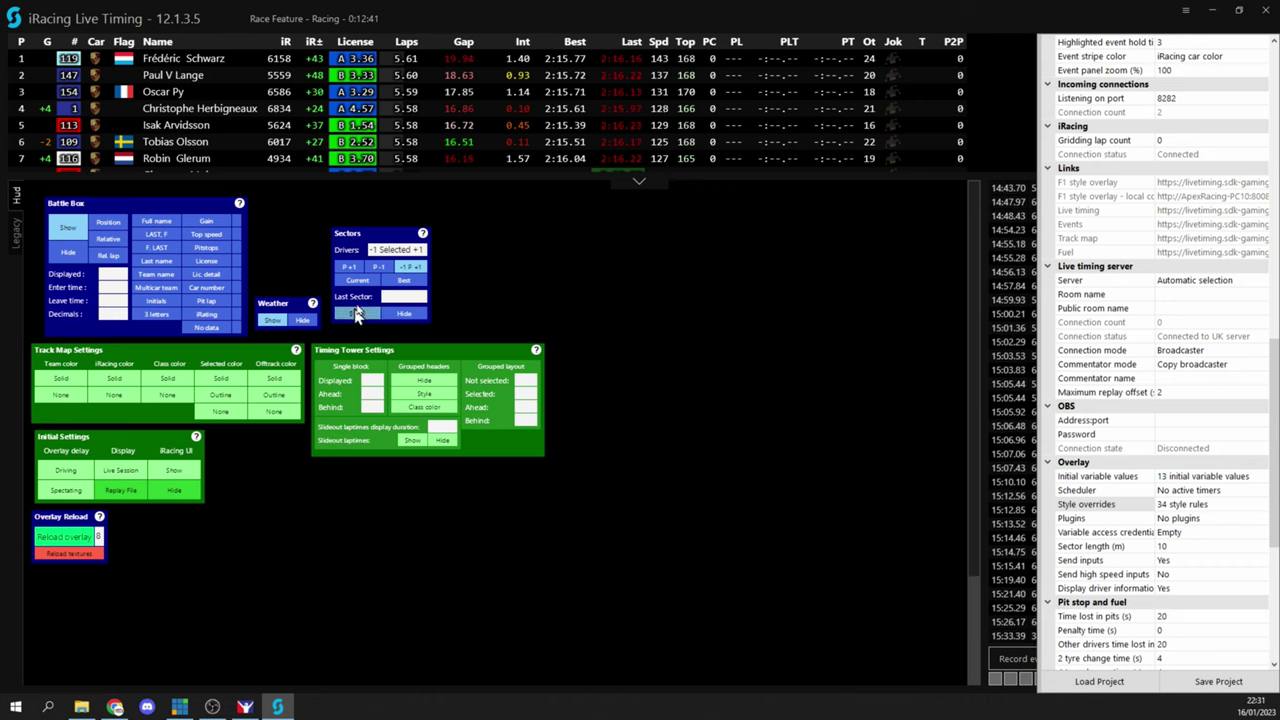
- Import the Themes component from the library into the Legacy layout
click(17, 234)
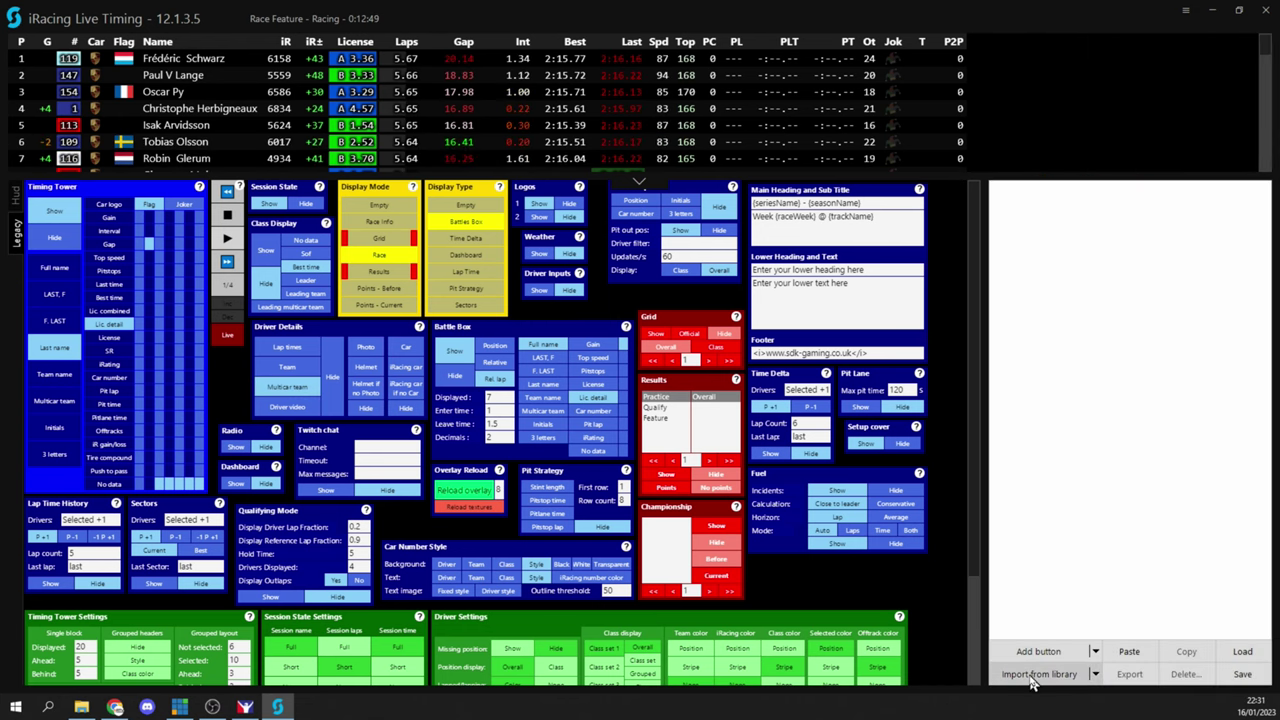
click(1040, 674)
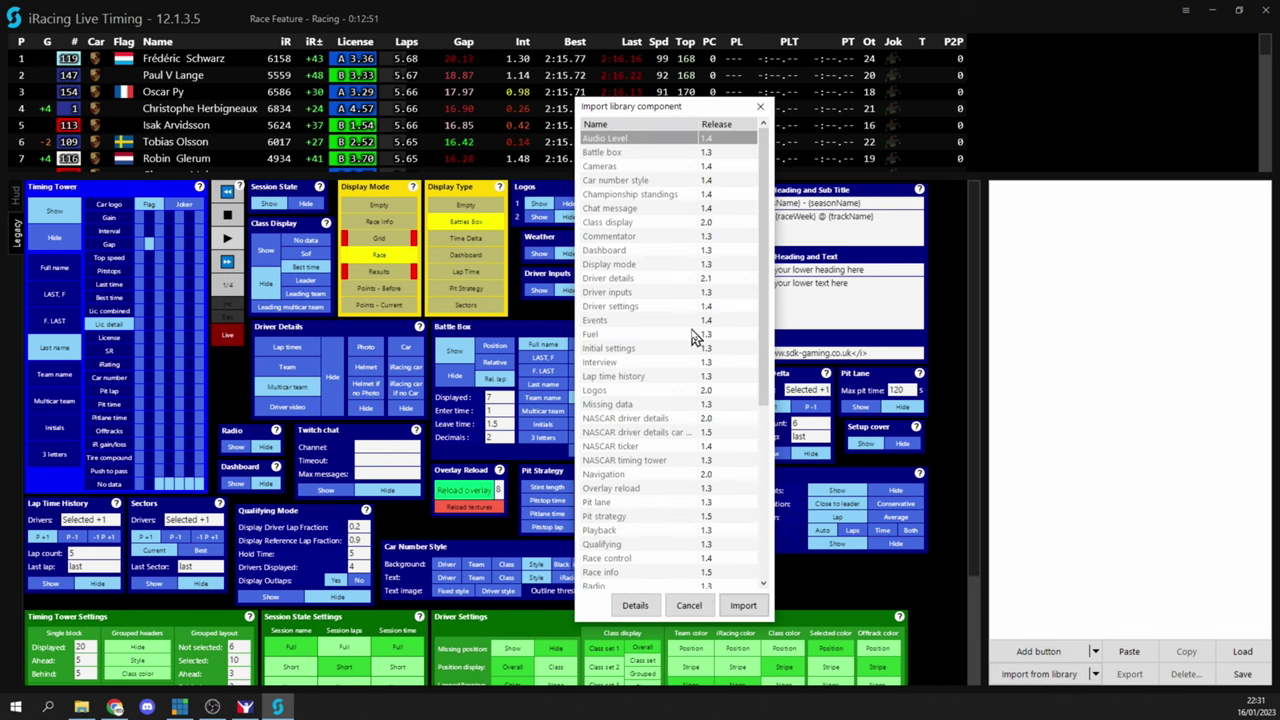
drag(757, 262, 605, 578)
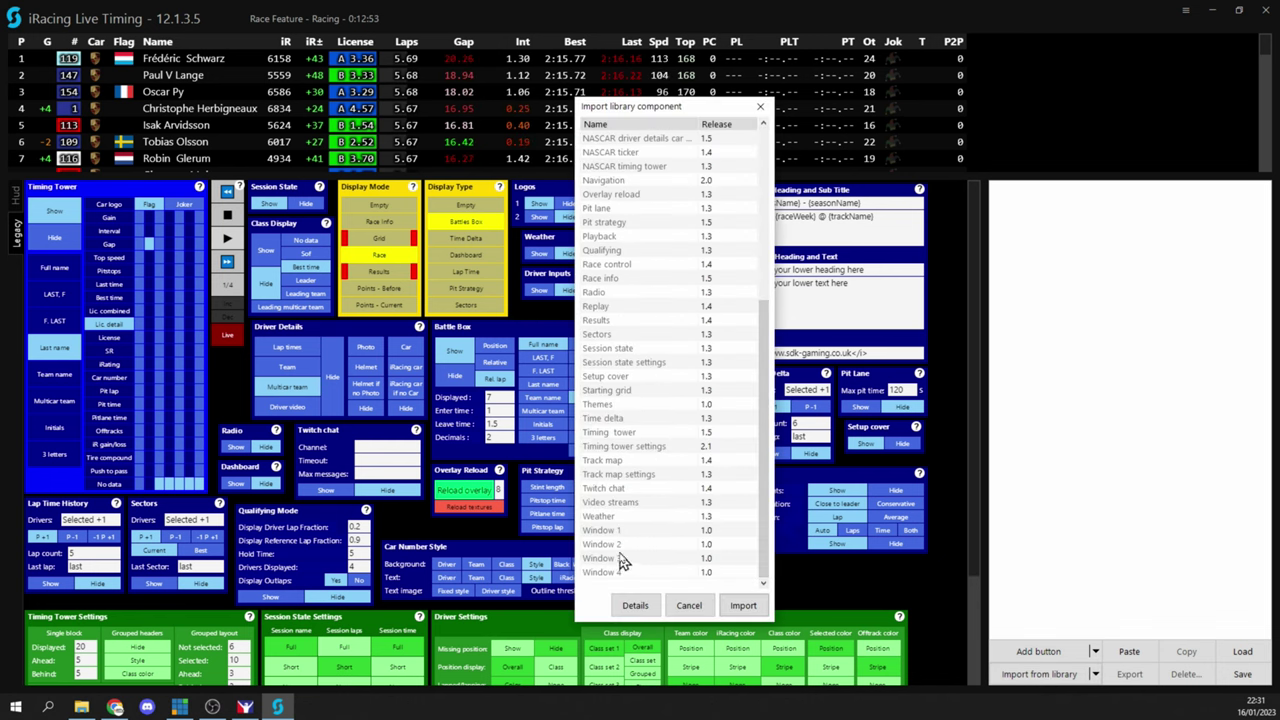
click(601, 406)
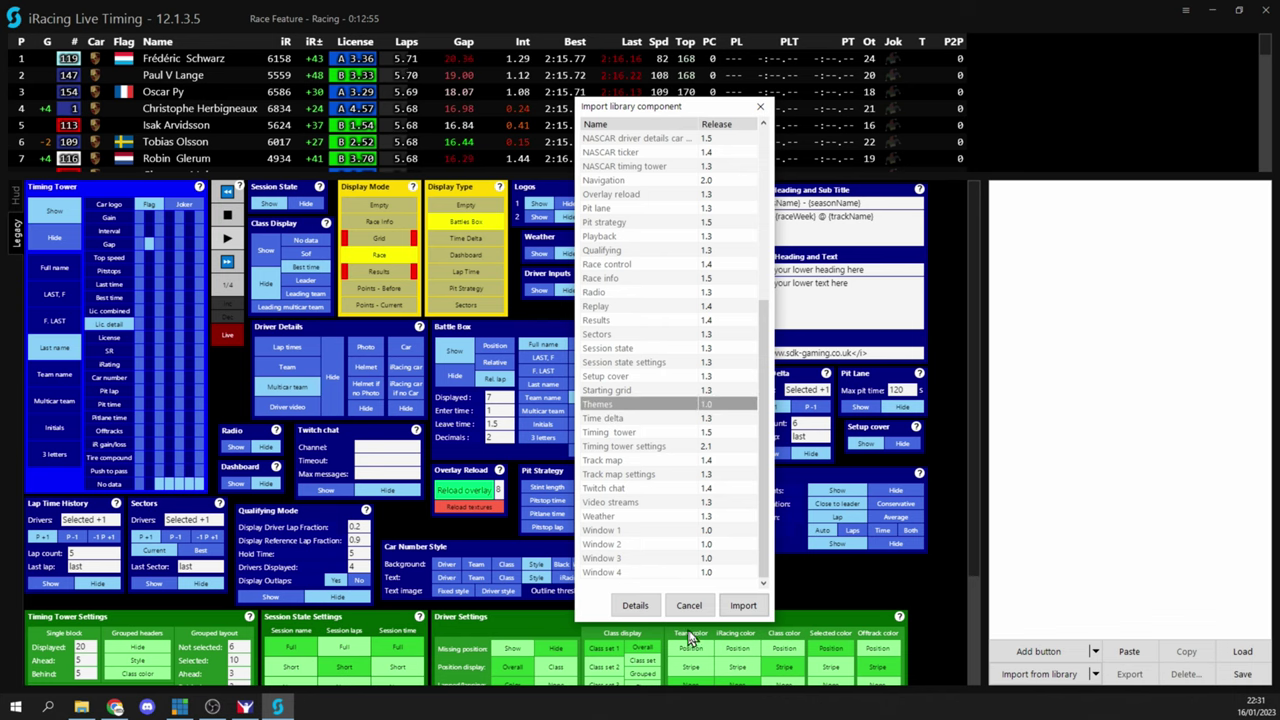
click(743, 605)
- Leave layout editing and apply the WEC 2021 theme to the overlay
scroll(386, 449, down, 6)
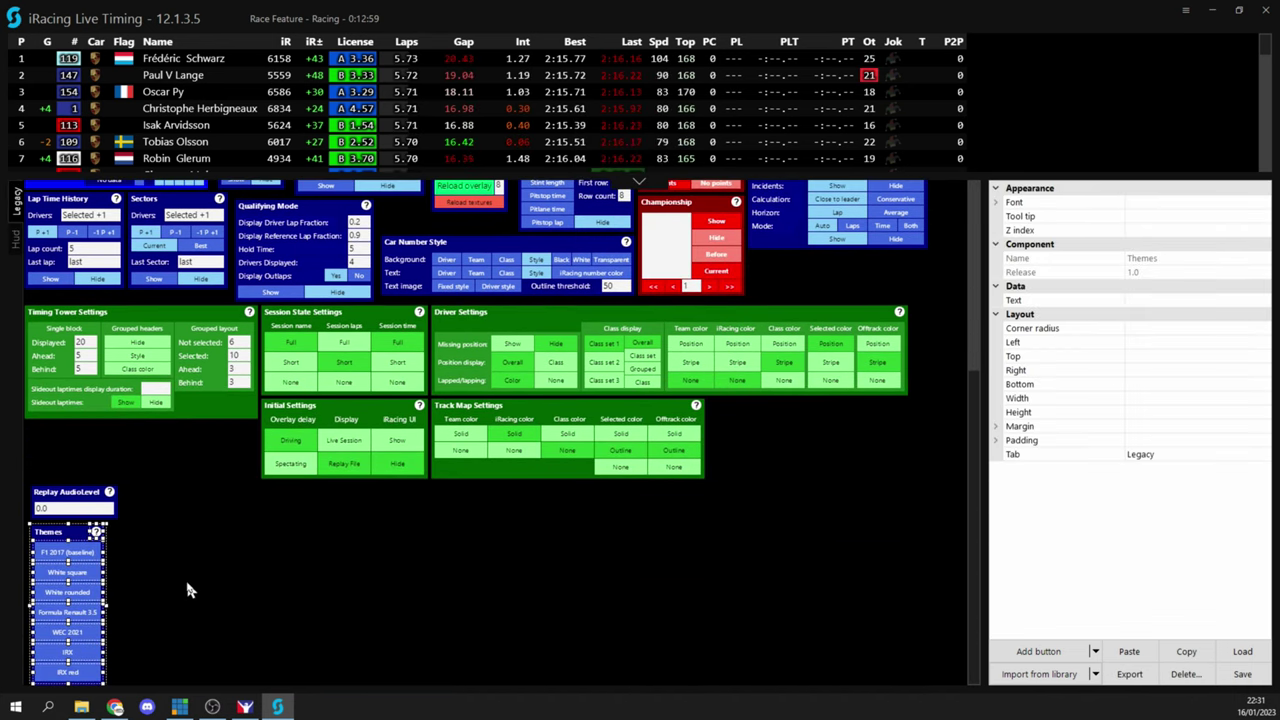
click(186, 585)
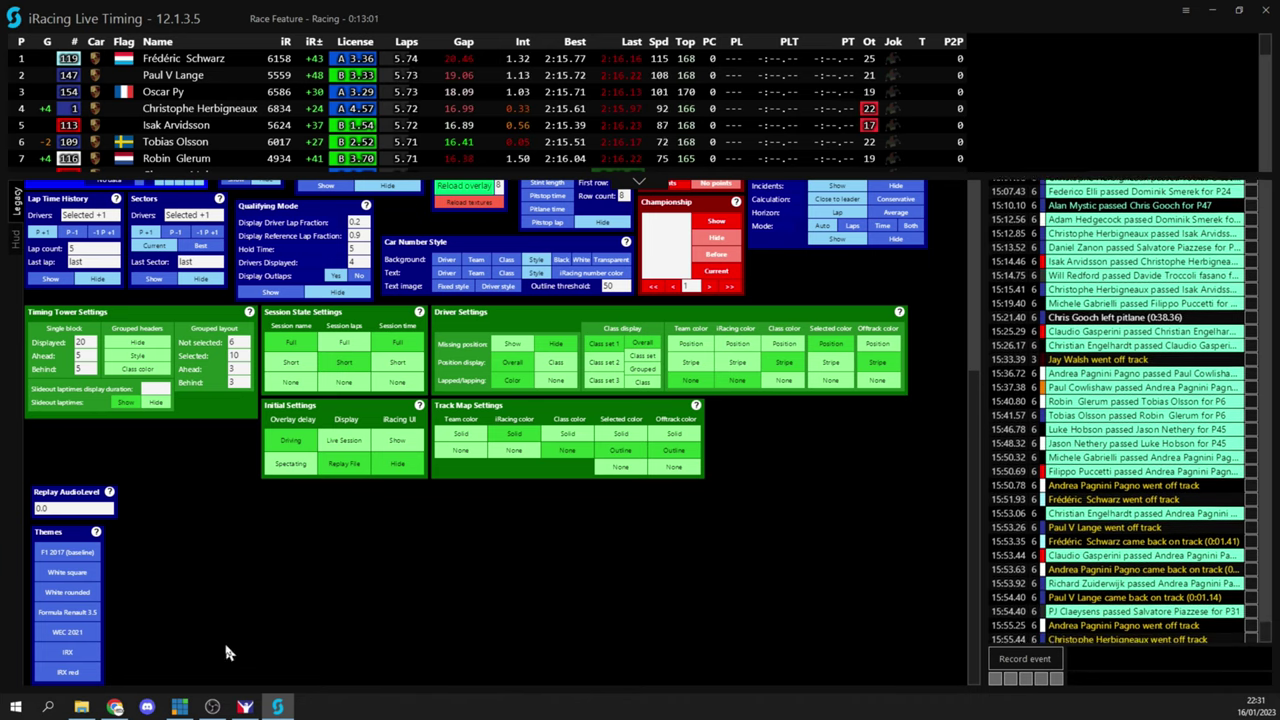
click(67, 632)
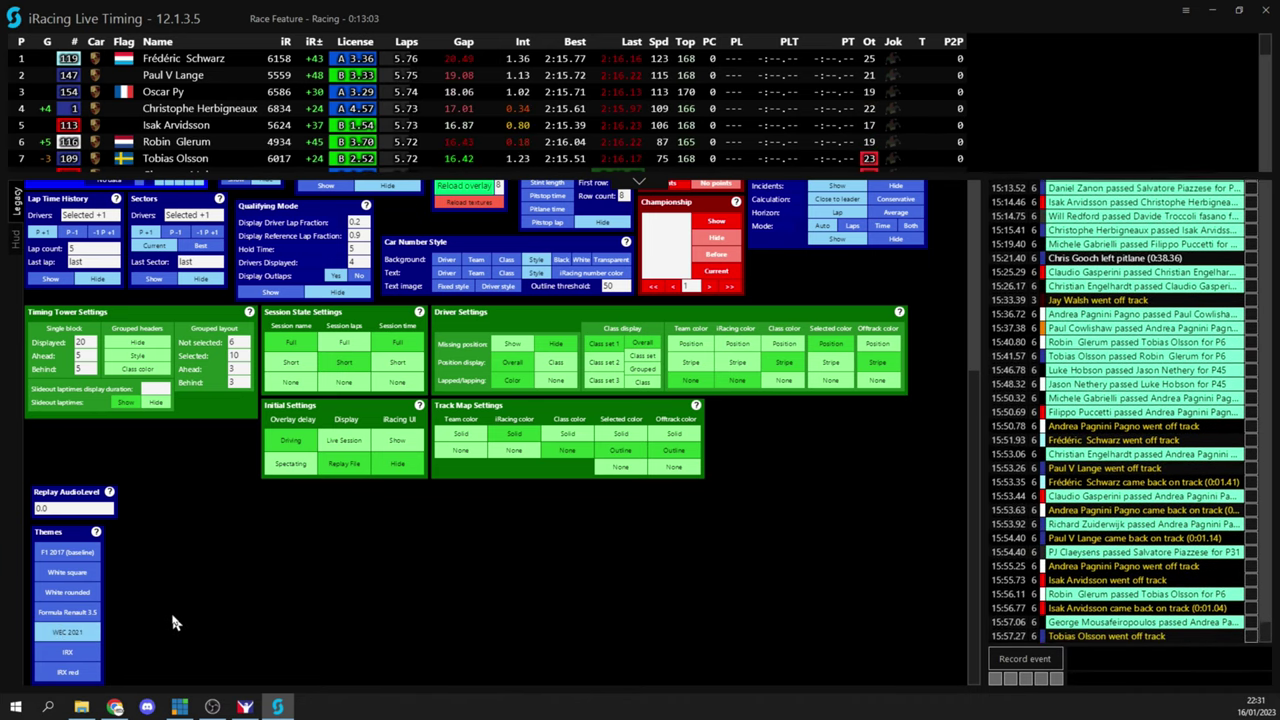